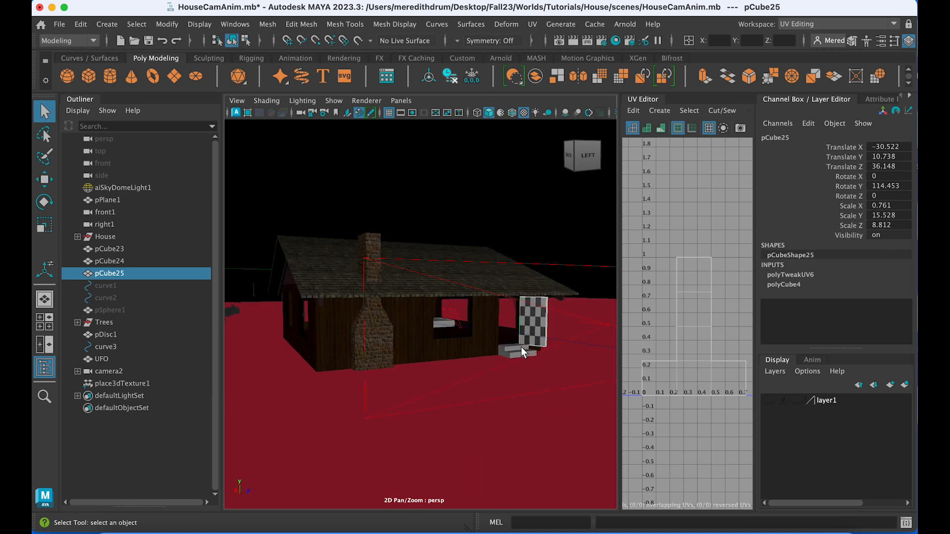
Step: Select the house's stone fireplace chimney and inspect its UV layout
{"action": "left_click", "coordinate": [508, 264]}
{"action": "left_click", "coordinate": [396, 337]}
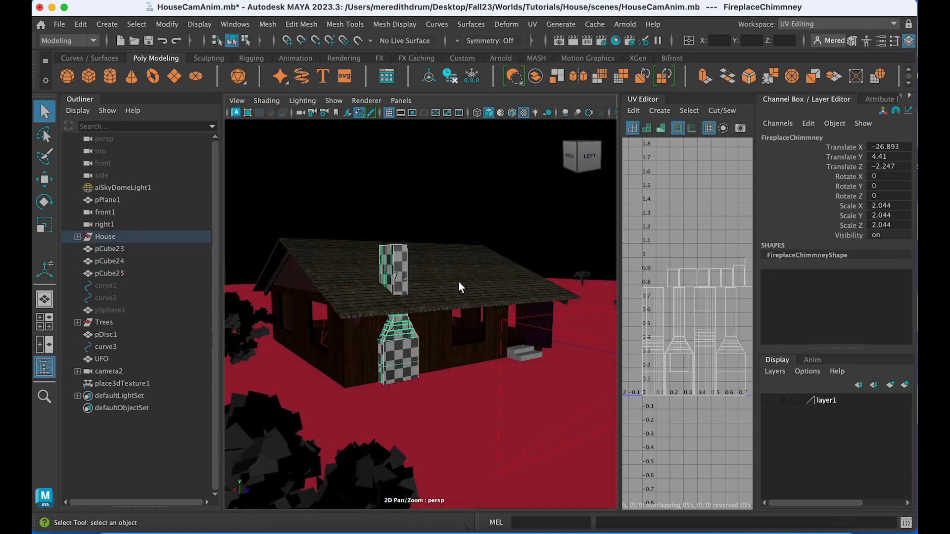
{"action": "left_click", "coordinate": [459, 283]}
{"action": "left_click", "coordinate": [396, 341]}
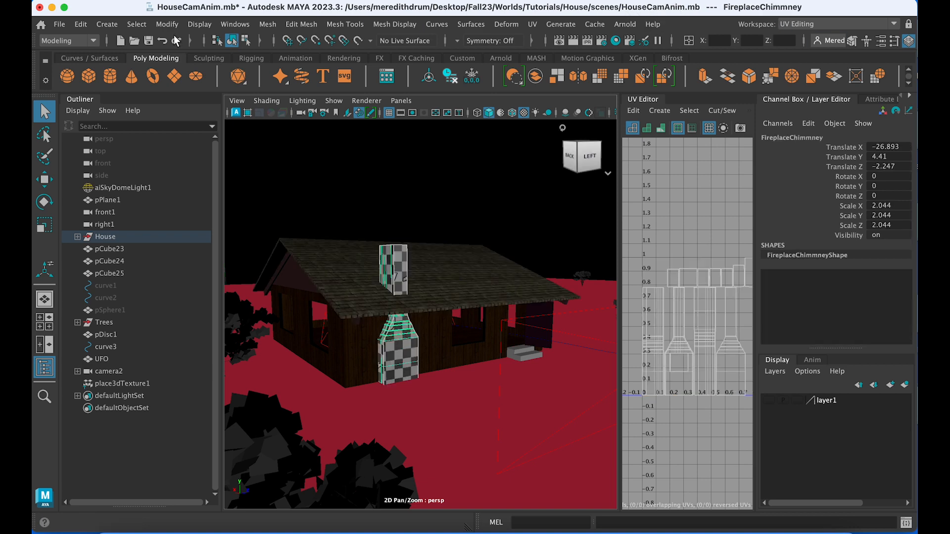
Step: Set the current project to the House folder inside Tutorials
{"action": "left_click", "coordinate": [58, 24]}
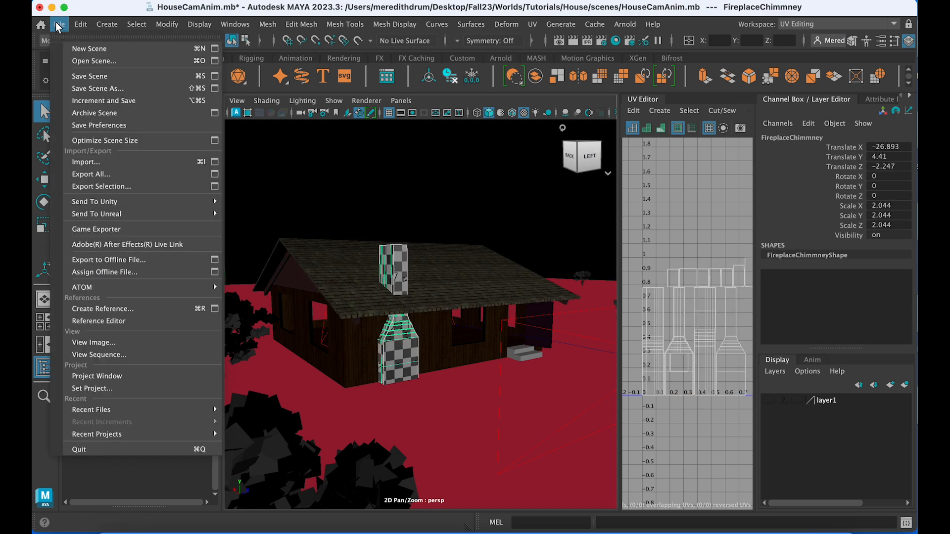
{"action": "left_click", "coordinate": [102, 390]}
{"action": "left_click", "coordinate": [218, 153]}
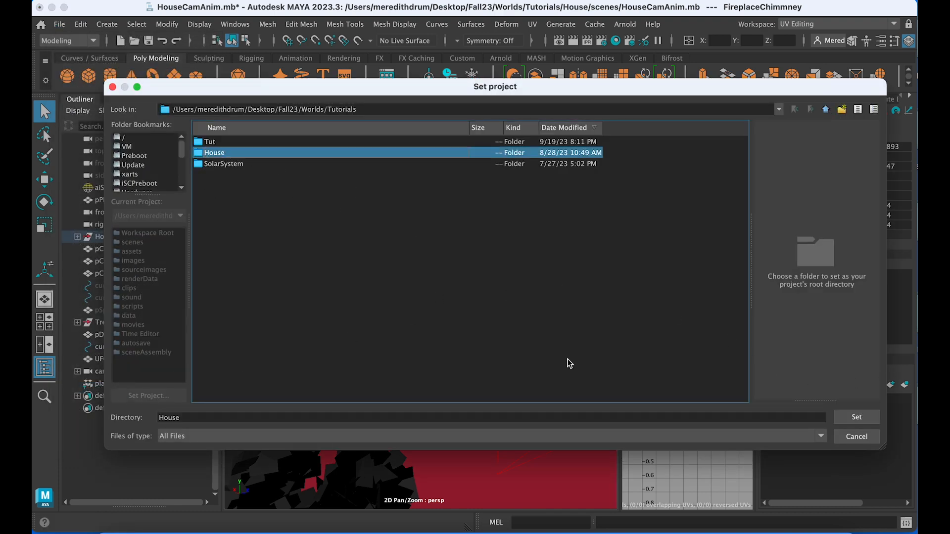
{"action": "left_click", "coordinate": [874, 418]}
{"action": "left_click_drag", "start_coordinate": [779, 9], "coordinate": [620, 300]}
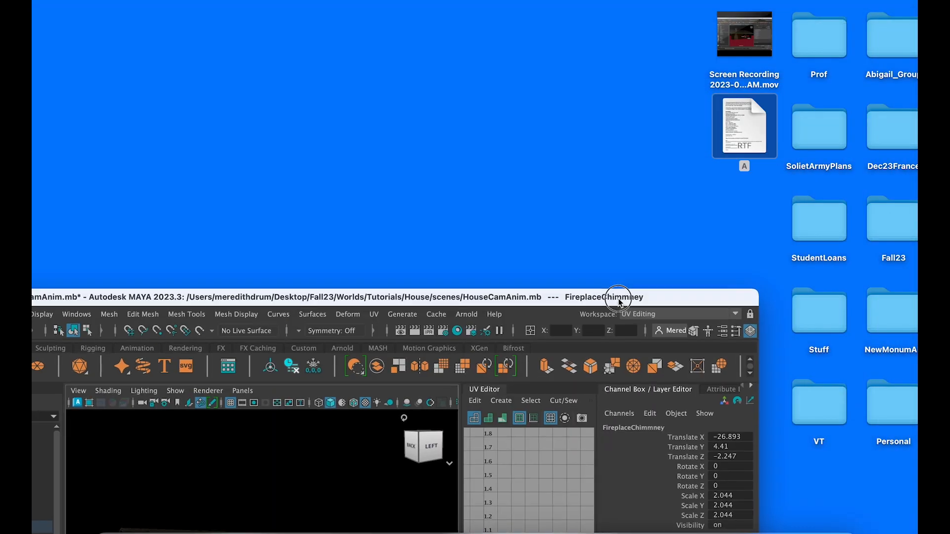
{"action": "double_click", "coordinate": [620, 300]}
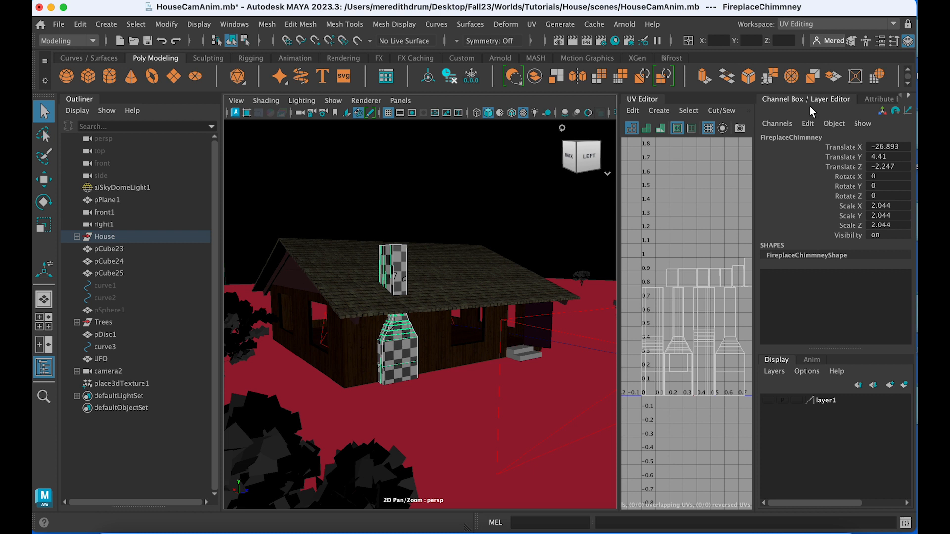
Step: Select the open door pCube25, hide the Outliner and isolate the door in the perspective view
{"action": "left_click", "coordinate": [455, 355]}
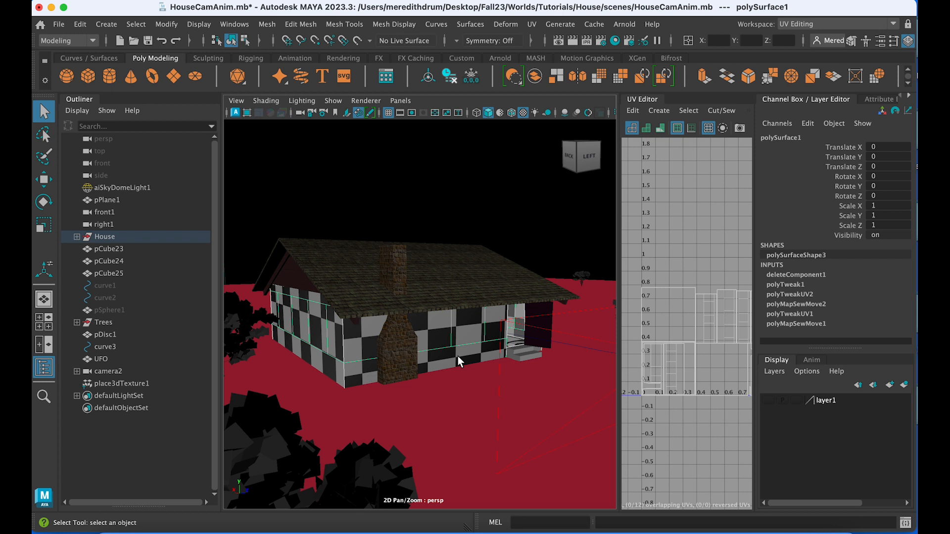
{"action": "left_click", "coordinate": [544, 307]}
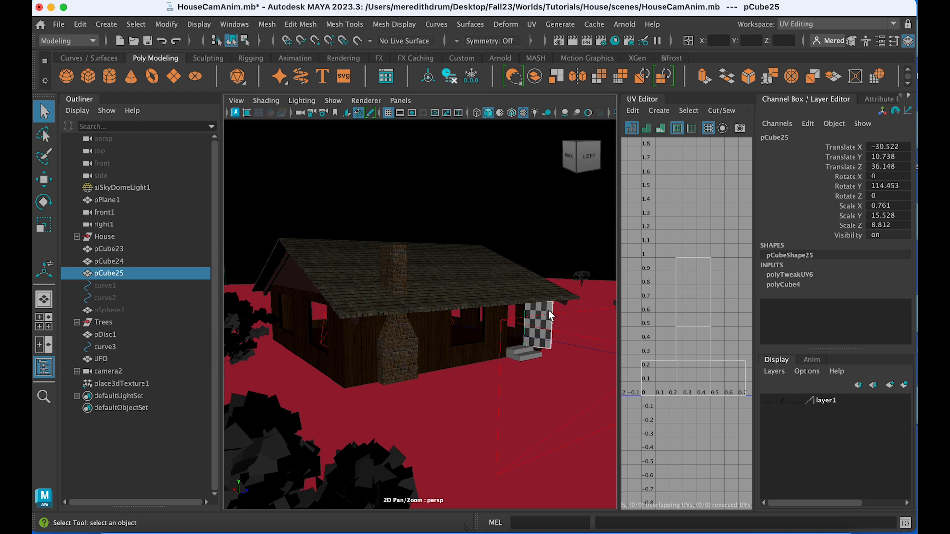
{"action": "right_click_drag", "start_coordinate": [548, 311], "coordinate": [598, 144]}
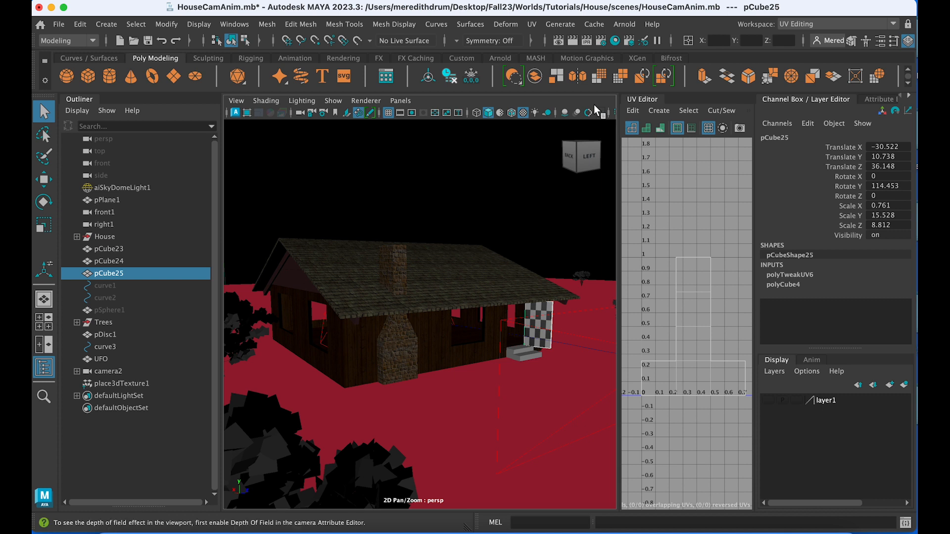
{"action": "key", "text": "shift+h"}
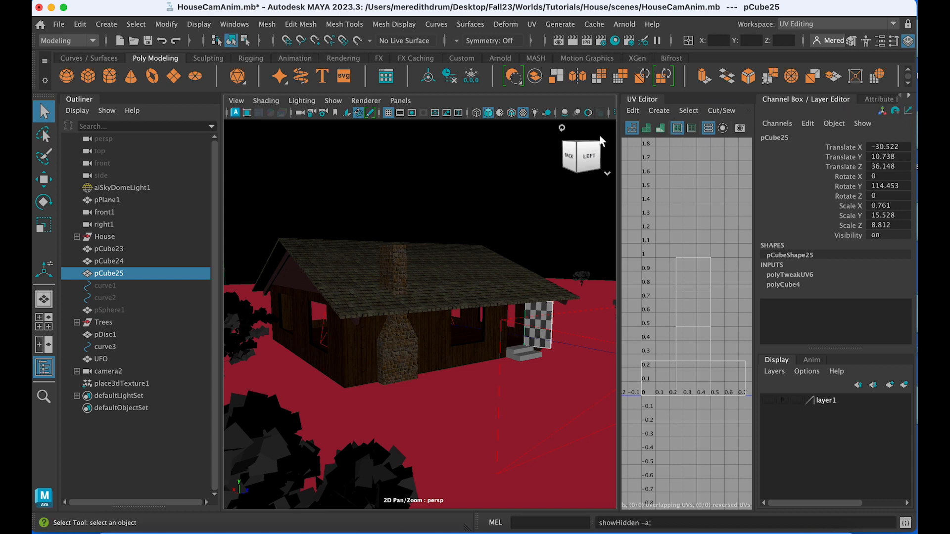
{"action": "left_click", "coordinate": [44, 371]}
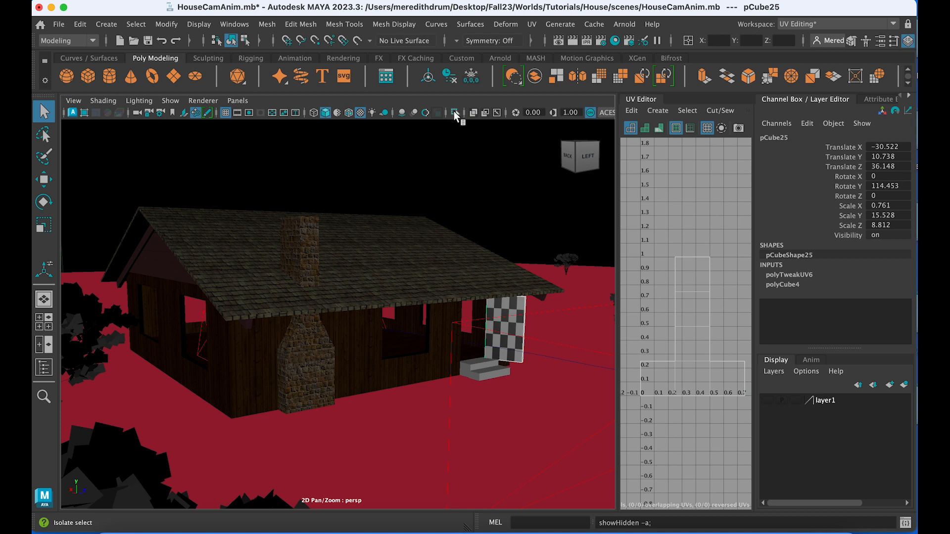
{"action": "left_click", "coordinate": [455, 113]}
{"action": "scroll", "coordinate": [514, 290], "scroll_direction": "up", "scroll_amount": 3}
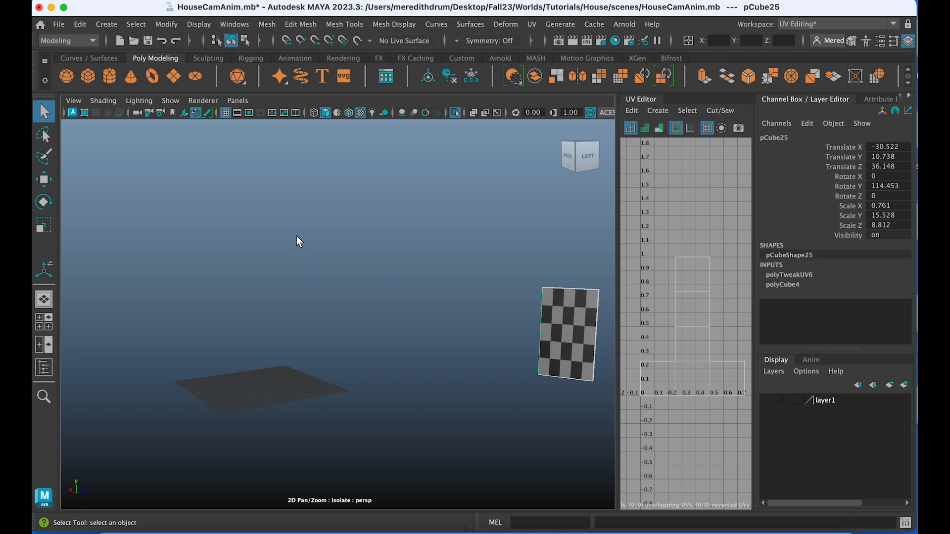
Step: Isolate and frame the door in the top view, and rotate it to about 90.3 degrees in Y
{"action": "key", "text": "space"}
{"action": "key", "text": "space"}
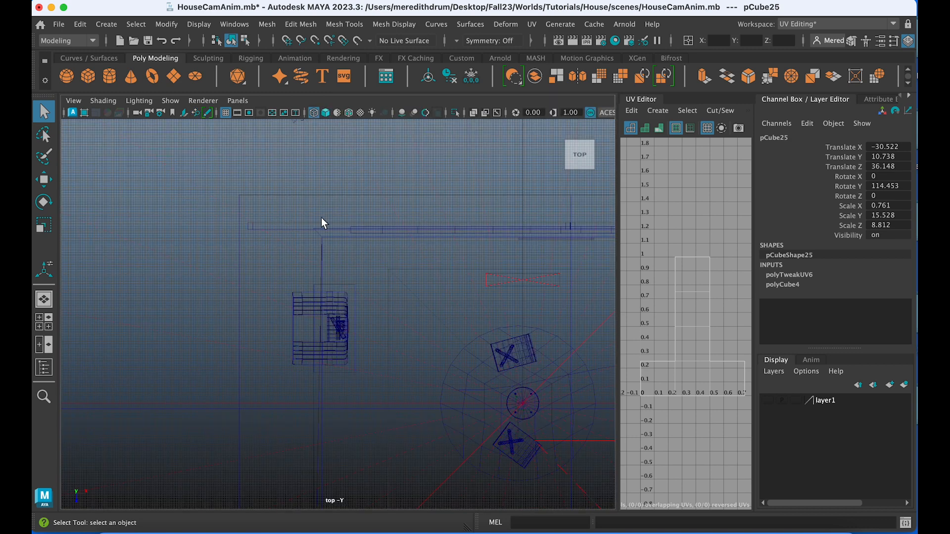
{"action": "left_click", "coordinate": [454, 113]}
{"action": "key", "text": "f"}
{"action": "scroll", "coordinate": [465, 323], "scroll_direction": "down", "scroll_amount": 5}
{"action": "scroll", "coordinate": [465, 323], "scroll_direction": "up", "scroll_amount": 1}
{"action": "key", "text": "e"}
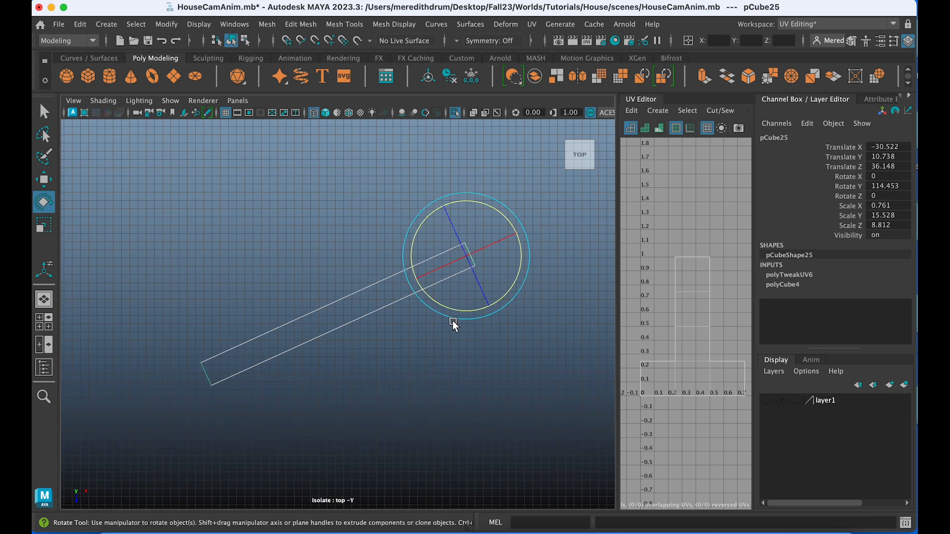
{"action": "left_click_drag", "start_coordinate": [431, 299], "coordinate": [418, 283]}
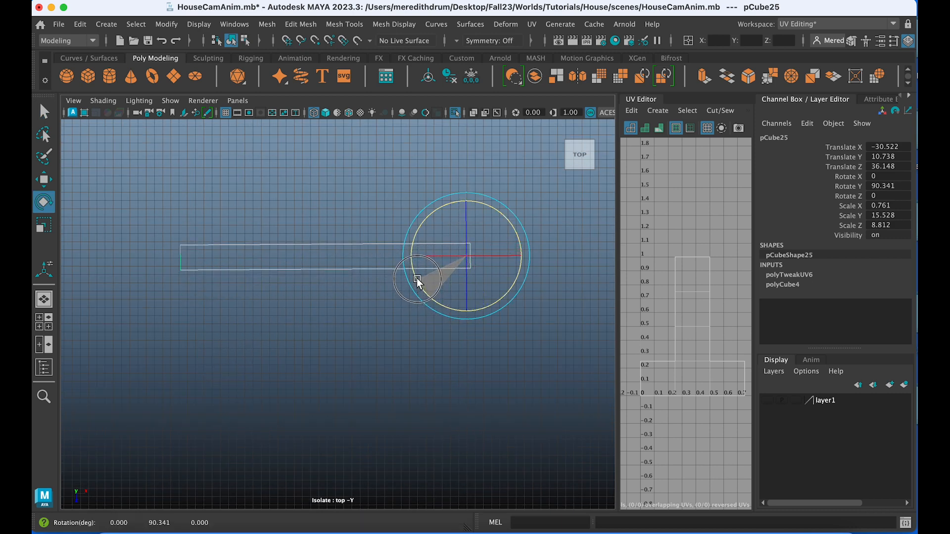
Step: Snap the vertices at the door's left end to grid points in the top view
{"action": "scroll", "coordinate": [384, 327], "scroll_direction": "up", "scroll_amount": 4}
{"action": "scroll", "coordinate": [384, 327], "scroll_direction": "down", "scroll_amount": 3}
{"action": "middle_click_drag", "start_coordinate": [380, 325], "coordinate": [461, 371], "text": "alt"}
{"action": "scroll", "coordinate": [356, 312], "scroll_direction": "up", "scroll_amount": 2}
{"action": "right_click_drag", "start_coordinate": [372, 270], "coordinate": [230, 223]}
{"action": "left_click_drag", "start_coordinate": [200, 242], "coordinate": [235, 278]}
{"action": "left_click", "coordinate": [204, 263]}
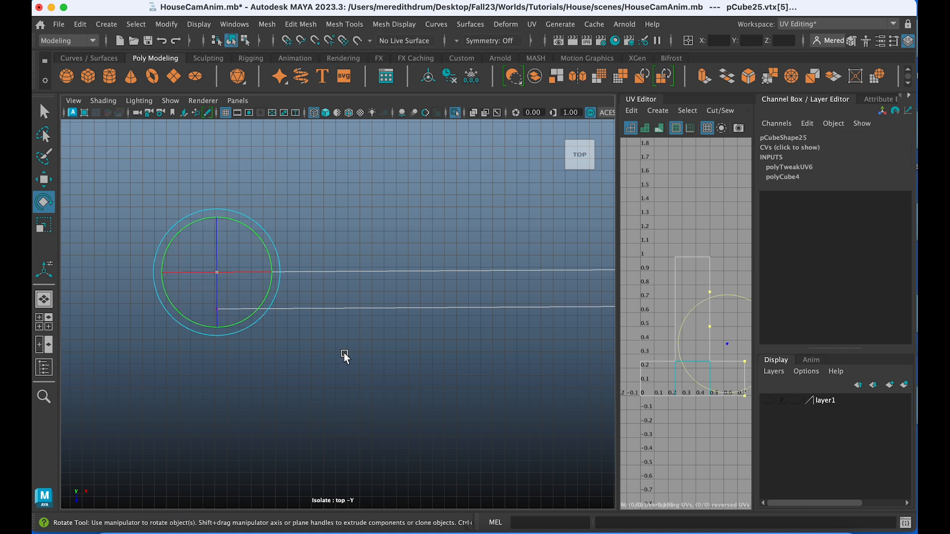
{"action": "key", "text": "w"}
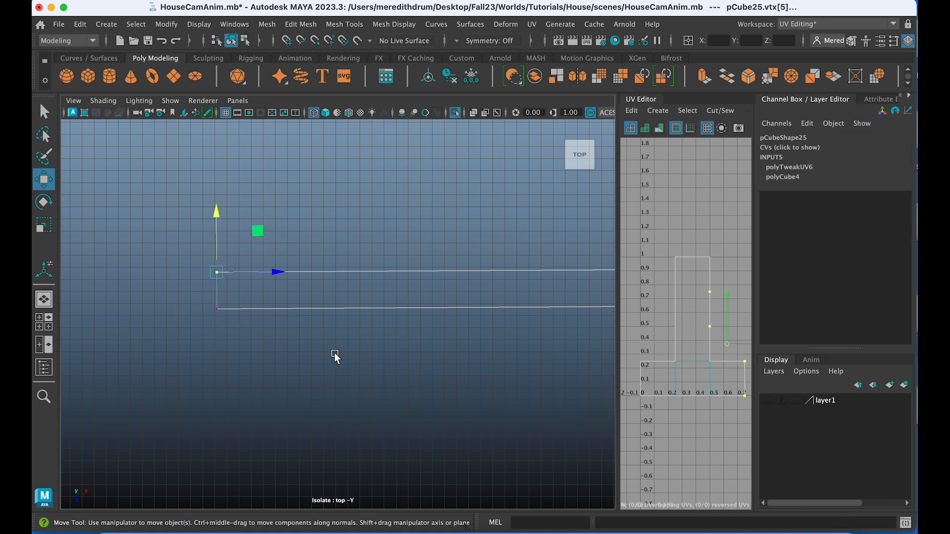
{"action": "key", "text": "x"}
{"action": "left_click_drag", "start_coordinate": [216, 274], "coordinate": [216, 317]}
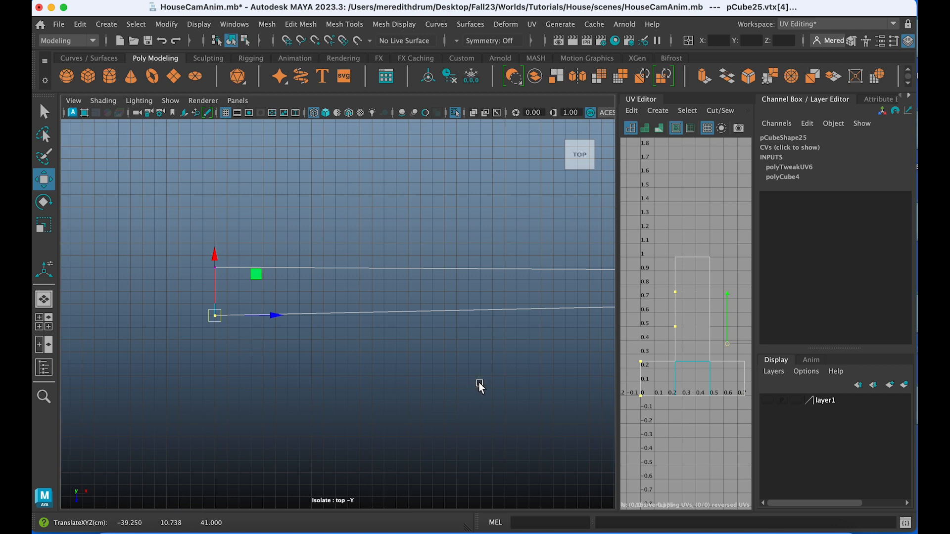
Step: Snap the vertices at the door's right end to the grid to square the outline, and return to object mode
{"action": "middle_click_drag", "start_coordinate": [477, 384], "coordinate": [322, 380], "text": "alt"}
{"action": "left_click_drag", "start_coordinate": [481, 284], "coordinate": [466, 314]}
{"action": "key", "text": "x"}
{"action": "scroll", "coordinate": [500, 305], "scroll_direction": "down", "scroll_amount": 3}
{"action": "scroll", "coordinate": [470, 333], "scroll_direction": "up", "scroll_amount": 3}
{"action": "left_click_drag", "start_coordinate": [450, 248], "coordinate": [465, 279]}
{"action": "right_click_drag", "start_coordinate": [415, 267], "coordinate": [488, 150]}
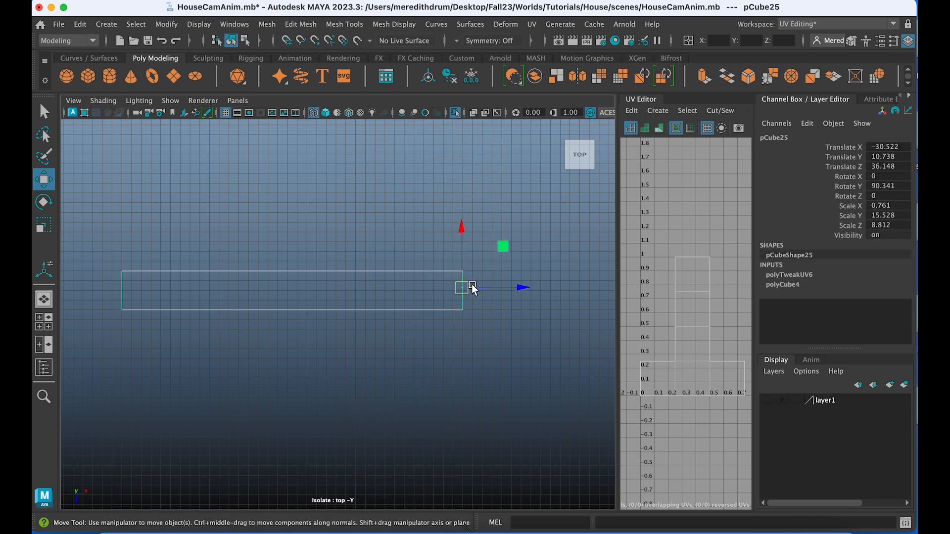
Step: Isolate the door in the front view and examine how its edges line up with the grid
{"action": "key", "text": "space"}
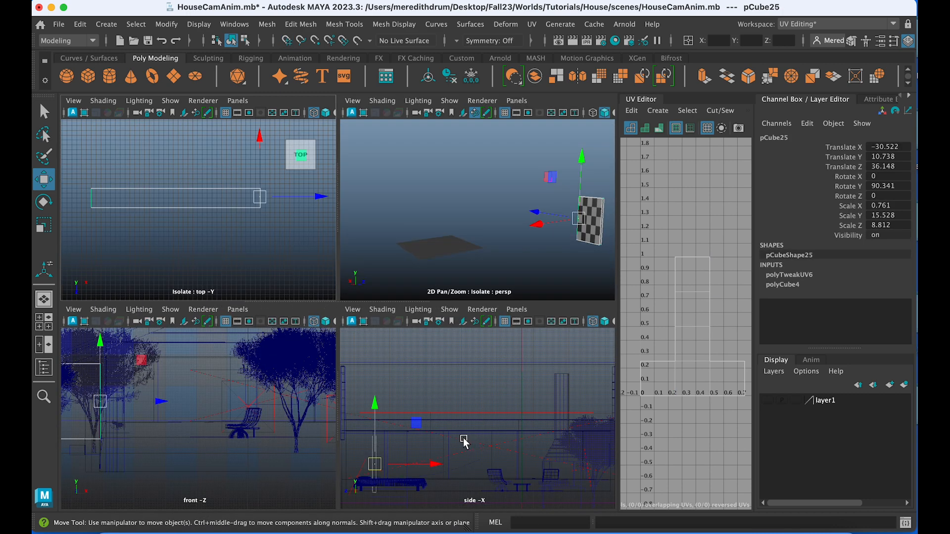
{"action": "key", "text": "space"}
{"action": "scroll", "coordinate": [233, 391], "scroll_direction": "up", "scroll_amount": 2}
{"action": "middle_click_drag", "start_coordinate": [260, 384], "coordinate": [463, 395], "text": "alt"}
{"action": "scroll", "coordinate": [460, 391], "scroll_direction": "up", "scroll_amount": 1}
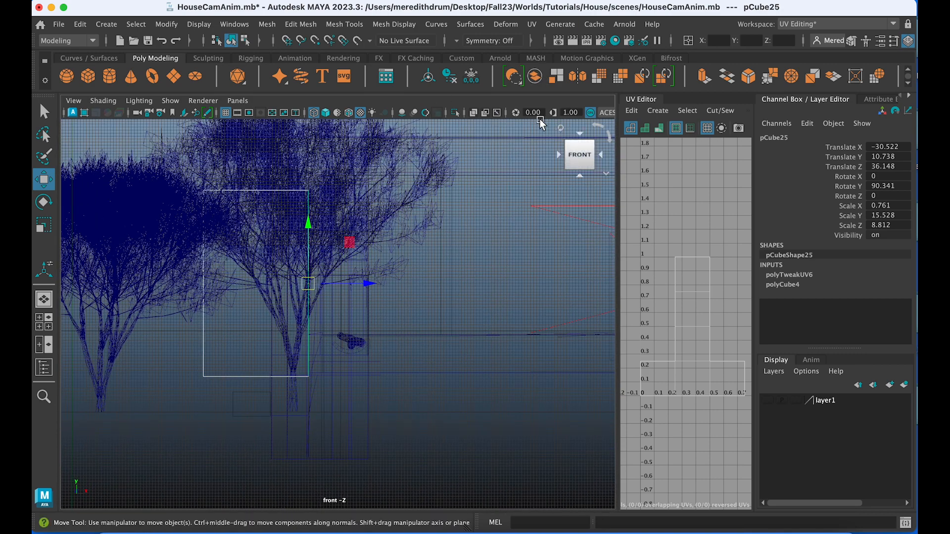
{"action": "left_click", "coordinate": [456, 111]}
{"action": "scroll", "coordinate": [350, 261], "scroll_direction": "up", "scroll_amount": 4}
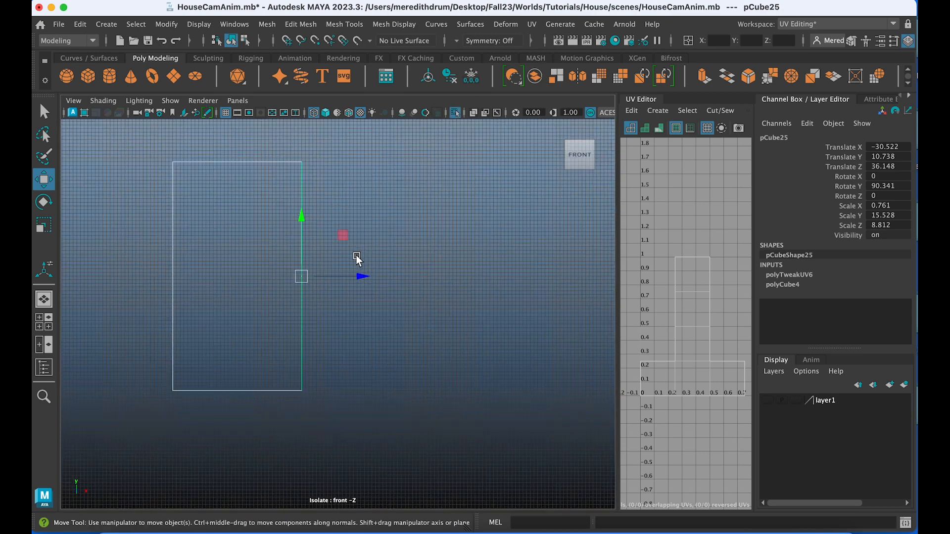
{"action": "middle_click_drag", "start_coordinate": [356, 276], "coordinate": [509, 225], "text": "alt"}
{"action": "scroll", "coordinate": [509, 225], "scroll_direction": "up", "scroll_amount": 3}
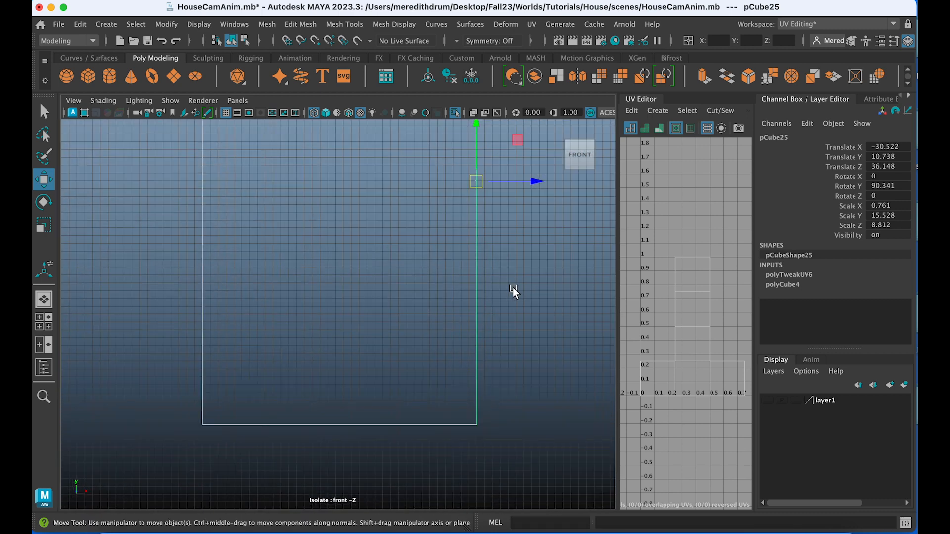
{"action": "left_click", "coordinate": [517, 451]}
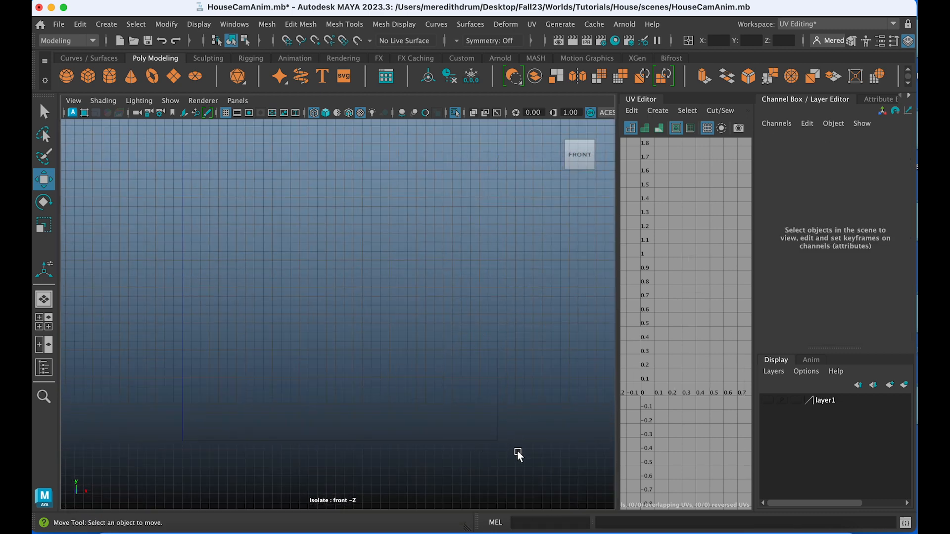
{"action": "left_click", "coordinate": [481, 441]}
{"action": "key", "text": "f"}
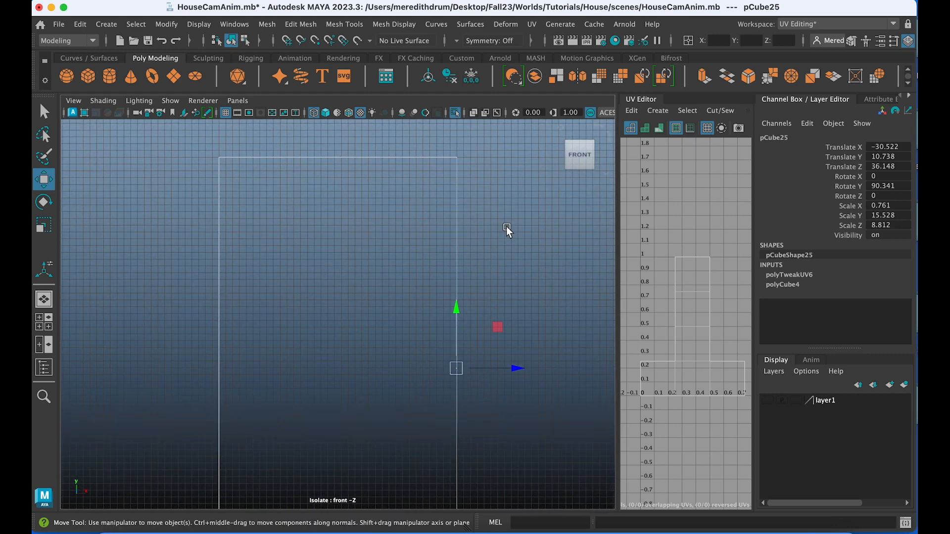
Step: Return to the isolated door in the perspective view, enlarge the UV Editor and apply Automatic UV mapping
{"action": "left_click", "coordinate": [455, 113]}
{"action": "left_click", "coordinate": [44, 300]}
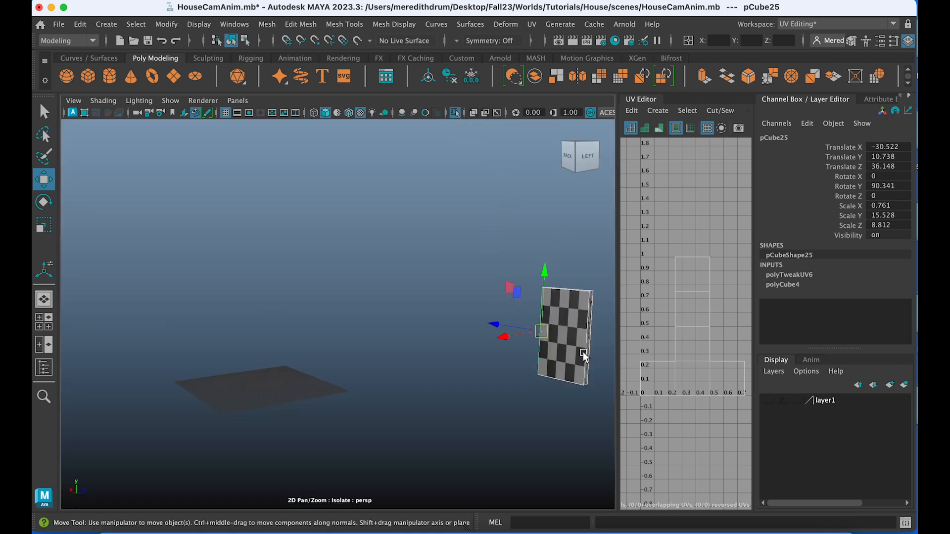
{"action": "middle_click_drag", "start_coordinate": [575, 323], "coordinate": [433, 303], "text": "alt"}
{"action": "left_click_drag", "start_coordinate": [618, 213], "coordinate": [550, 214]}
{"action": "left_click", "coordinate": [598, 114]}
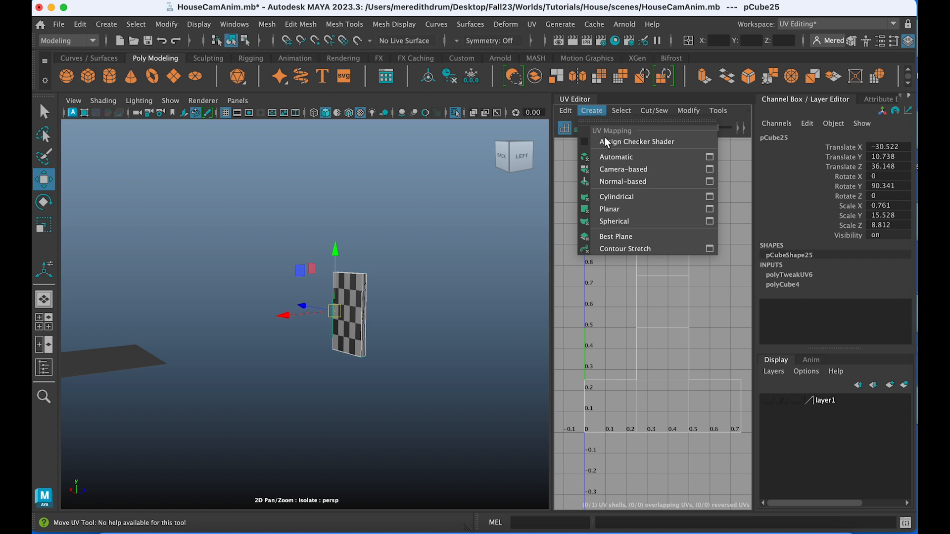
{"action": "left_click", "coordinate": [611, 157]}
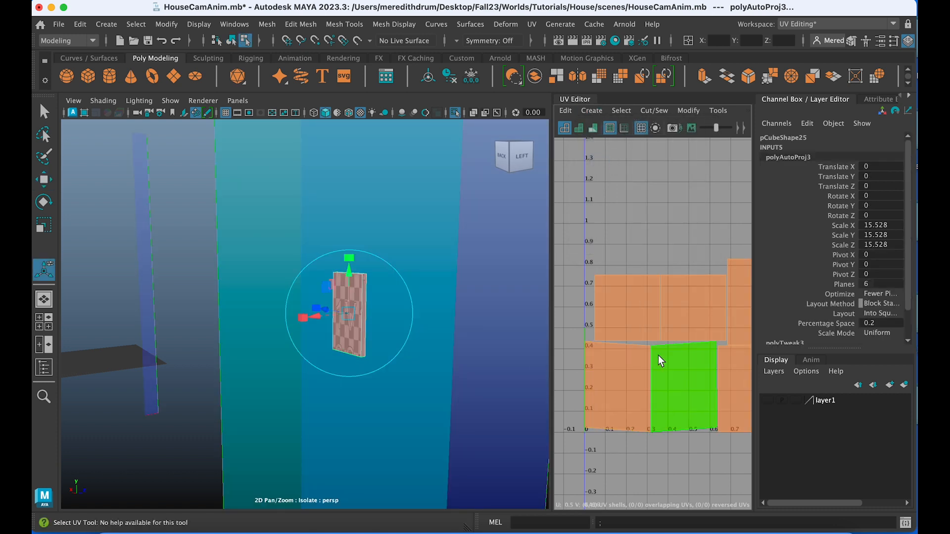
Step: Widen the UV Editor and snap the adjoining inner top UVs of the two lower shells to U 0.3, V 0.45
{"action": "scroll", "coordinate": [658, 361], "scroll_direction": "up", "scroll_amount": 2}
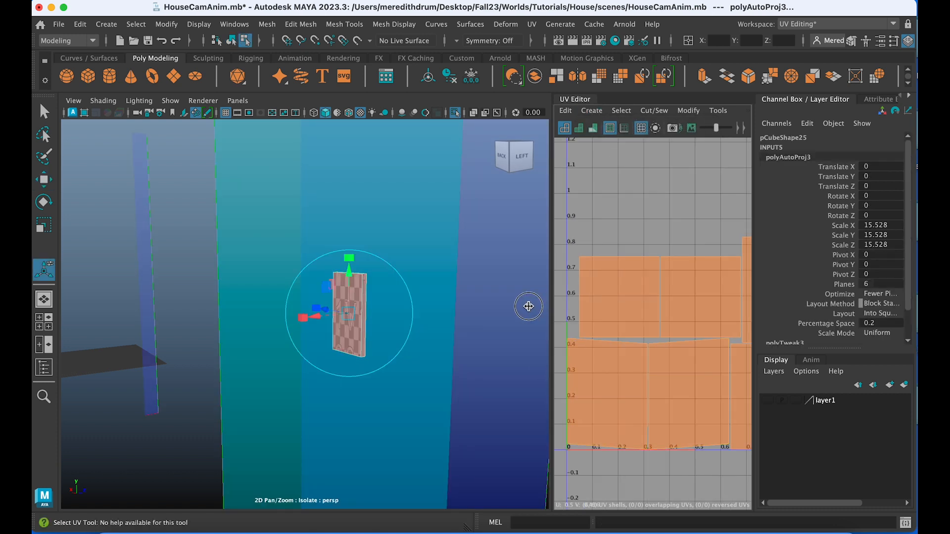
{"action": "left_click_drag", "start_coordinate": [529, 306], "coordinate": [413, 311]}
{"action": "scroll", "coordinate": [620, 356], "scroll_direction": "down", "scroll_amount": 1}
{"action": "right_click_drag", "start_coordinate": [621, 330], "coordinate": [669, 322]}
{"action": "left_click", "coordinate": [595, 334]}
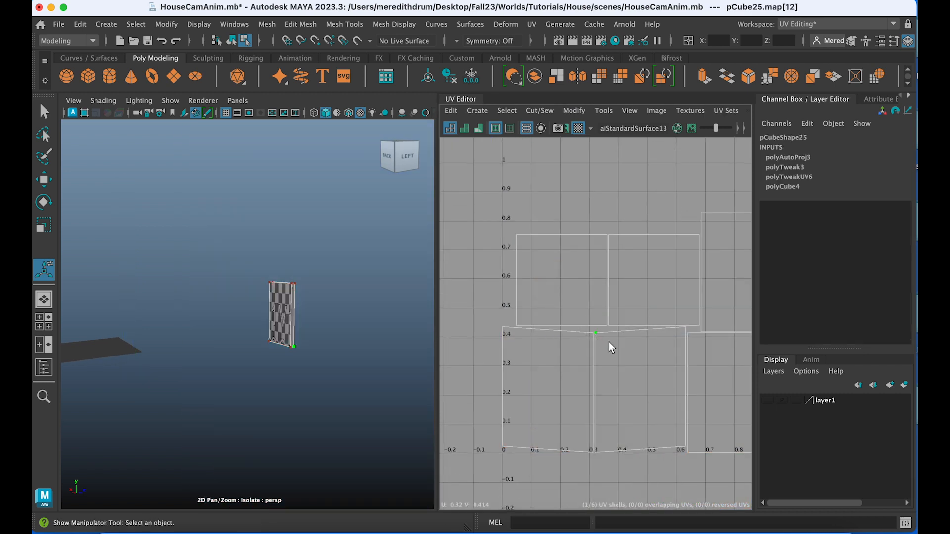
{"action": "key", "text": "x"}
{"action": "key", "text": "w"}
{"action": "key", "text": "x"}
{"action": "mouse_move", "coordinate": [598, 334]}
{"action": "left_mouse_down"}
{"action": "mouse_move", "coordinate": [600, 324]}
{"action": "mouse_move", "coordinate": [597, 333]}
{"action": "left_mouse_up"}
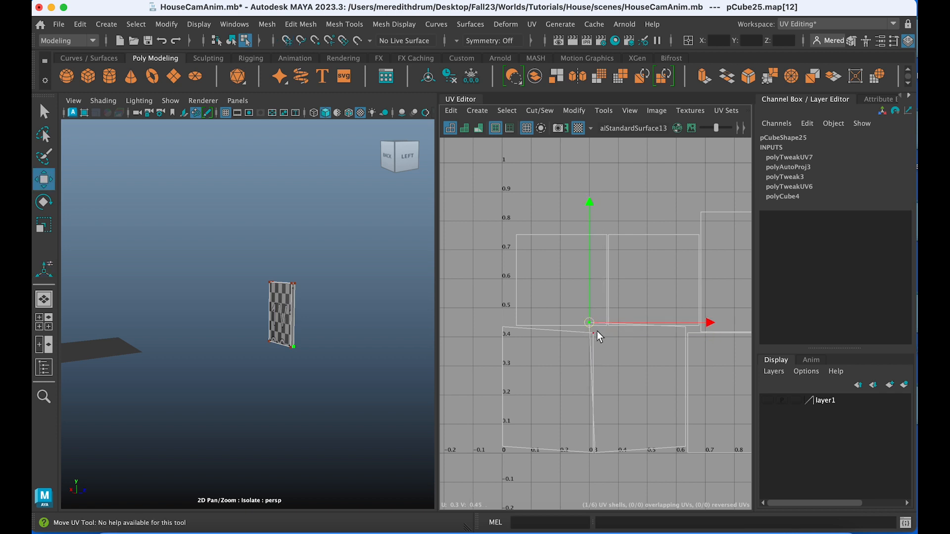
{"action": "left_click", "coordinate": [686, 327]}
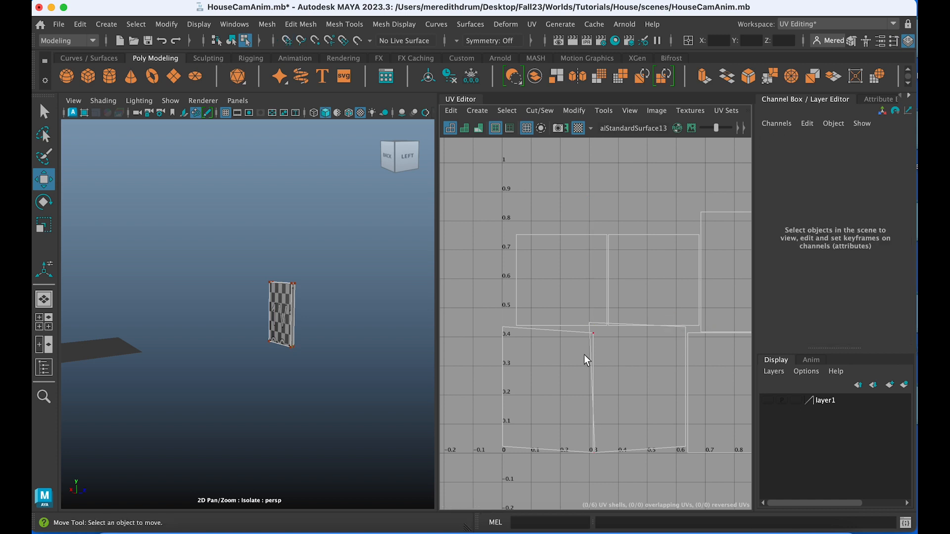
{"action": "left_click", "coordinate": [593, 336]}
{"action": "left_click_drag", "start_coordinate": [595, 336], "coordinate": [595, 330]}
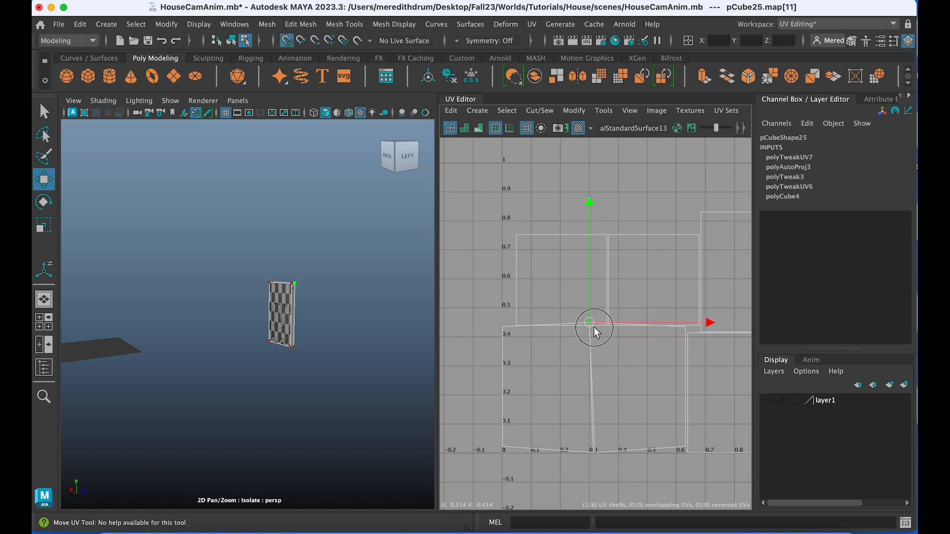
Step: Snap the outer top UVs of the two lower shells to the grid, and the right shell's inner bottom UV to U 0.3, V 0
{"action": "left_click", "coordinate": [504, 328]}
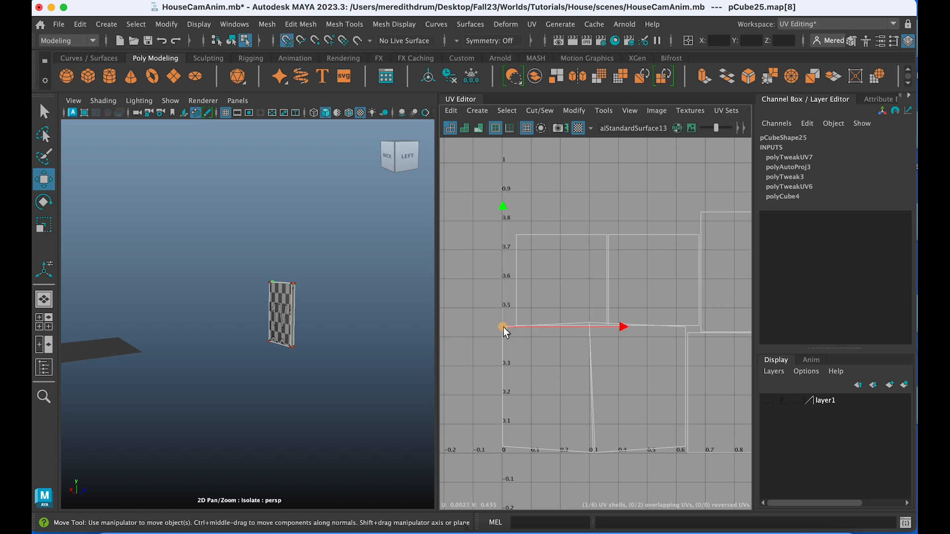
{"action": "left_click", "coordinate": [685, 328]}
{"action": "left_click_drag", "start_coordinate": [686, 328], "coordinate": [685, 323]}
{"action": "left_click", "coordinate": [595, 452]}
{"action": "left_click_drag", "start_coordinate": [595, 453], "coordinate": [594, 450]}
{"action": "scroll", "coordinate": [633, 465], "scroll_direction": "up", "scroll_amount": 3}
{"action": "scroll", "coordinate": [643, 437], "scroll_direction": "down", "scroll_amount": 1}
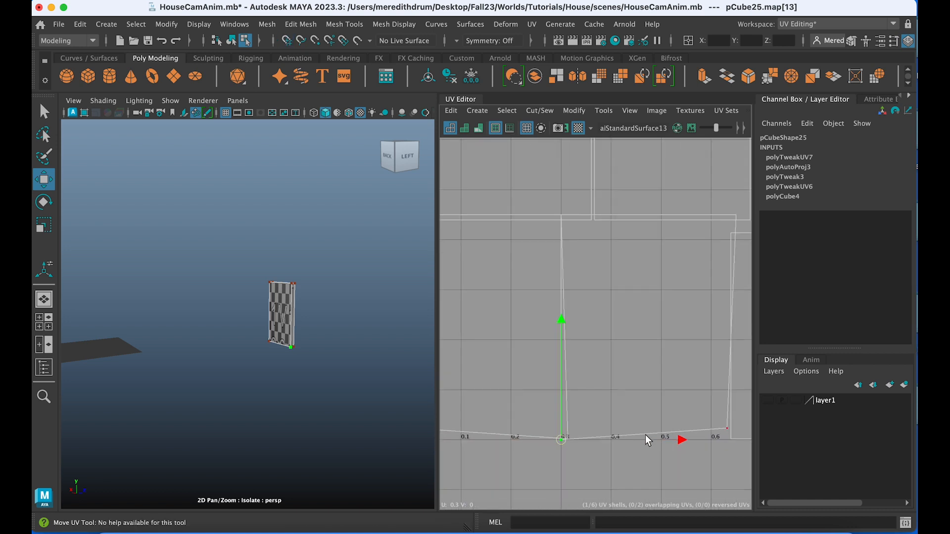
Step: Snap the outer bottom UVs of the two lower shells to the grid: right at U 0.65, V 0, left at U 0, V 0
{"action": "left_click", "coordinate": [727, 429]}
{"action": "left_click_drag", "start_coordinate": [726, 435], "coordinate": [725, 431]}
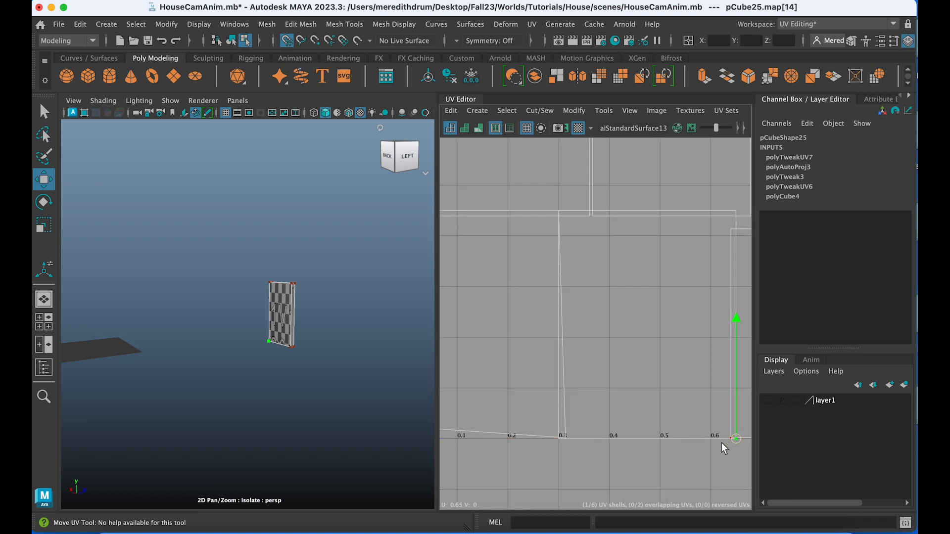
{"action": "scroll", "coordinate": [547, 430], "scroll_direction": "down", "scroll_amount": 1}
{"action": "middle_click_drag", "start_coordinate": [516, 436], "coordinate": [580, 432], "text": "alt"}
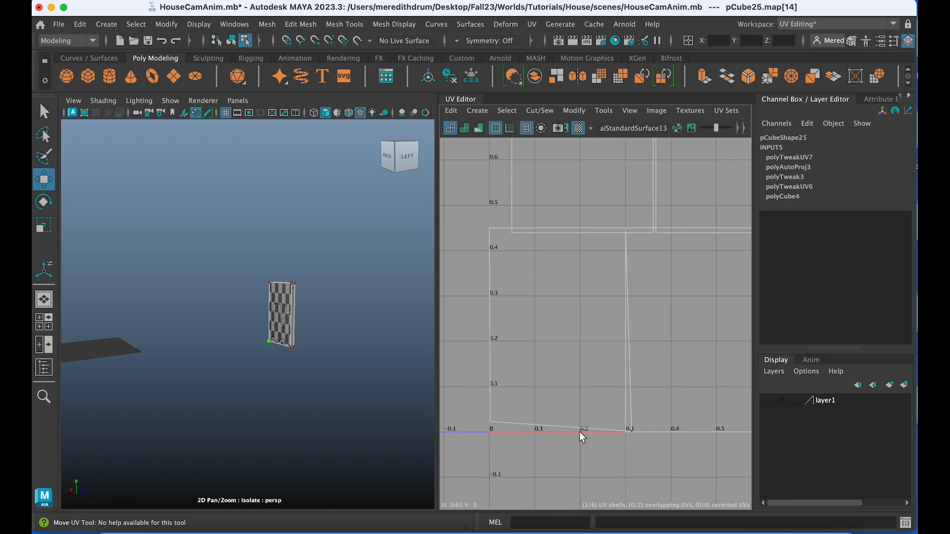
{"action": "left_click", "coordinate": [491, 422]}
{"action": "left_click_drag", "start_coordinate": [493, 423], "coordinate": [494, 426]}
Step: Snap the left lower shell's inner bottom UV to U 0.3, V 0
{"action": "scroll", "coordinate": [619, 436], "scroll_direction": "up", "scroll_amount": 2}
{"action": "left_click", "coordinate": [638, 427]}
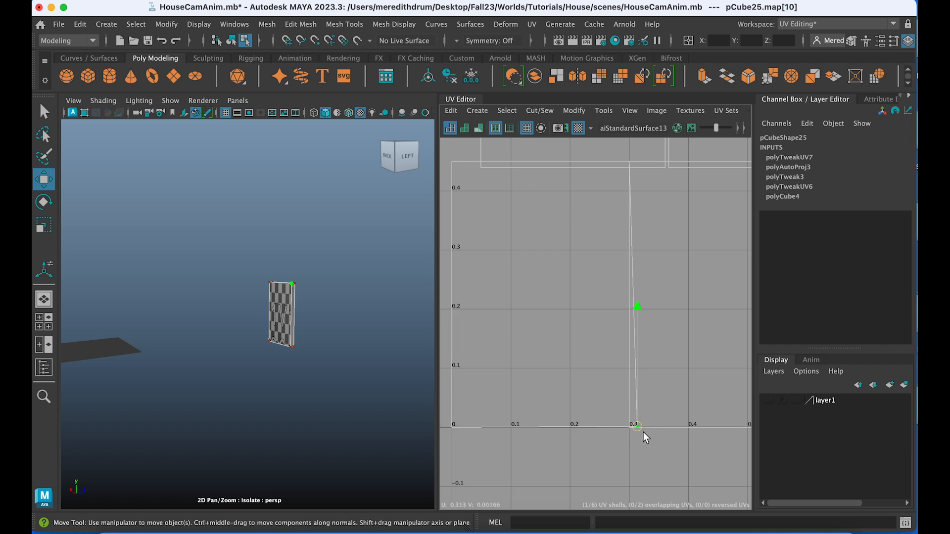
{"action": "scroll", "coordinate": [638, 428], "scroll_direction": "down", "scroll_amount": 2}
{"action": "key", "text": "x"}
{"action": "left_click_drag", "start_coordinate": [638, 427], "coordinate": [633, 427]}
{"action": "scroll", "coordinate": [635, 428], "scroll_direction": "up", "scroll_amount": 1}
{"action": "scroll", "coordinate": [660, 395], "scroll_direction": "down", "scroll_amount": 2}
{"action": "middle_click_drag", "start_coordinate": [651, 368], "coordinate": [674, 350], "text": "alt"}
Step: Switch to face selection, select the left lower shell and frame the door around its face
{"action": "right_click", "coordinate": [628, 313]}
{"action": "right_click_drag", "start_coordinate": [682, 313], "coordinate": [580, 295]}
{"action": "scroll", "coordinate": [664, 330], "scroll_direction": "down", "scroll_amount": 5}
{"action": "left_click", "coordinate": [667, 335]}
{"action": "left_click", "coordinate": [593, 350]}
{"action": "key", "text": "f"}
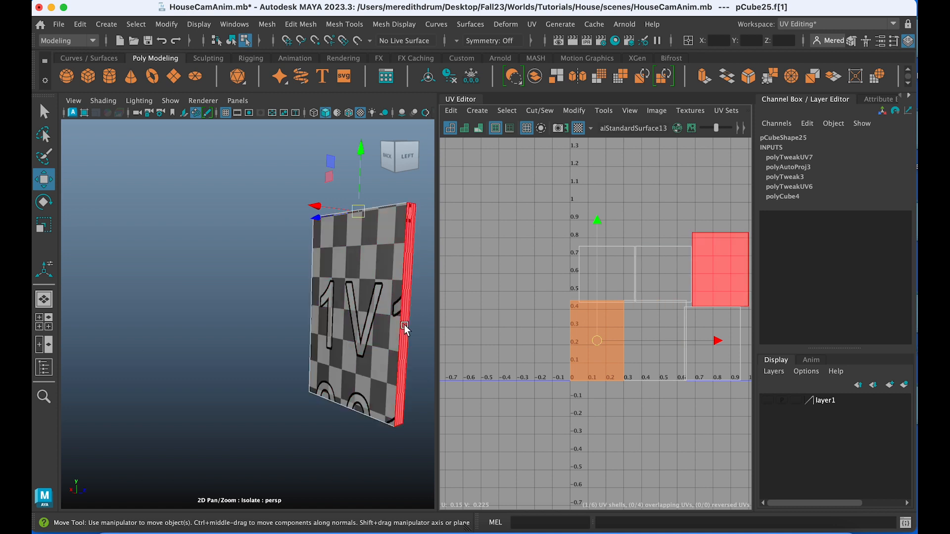
Step: Select the door's two large faces, front and back, together in the perspective view
{"action": "left_click_drag", "start_coordinate": [395, 324], "coordinate": [376, 314], "text": "alt"}
{"action": "right_click_drag", "start_coordinate": [370, 313], "coordinate": [416, 196]}
{"action": "left_click", "coordinate": [366, 284]}
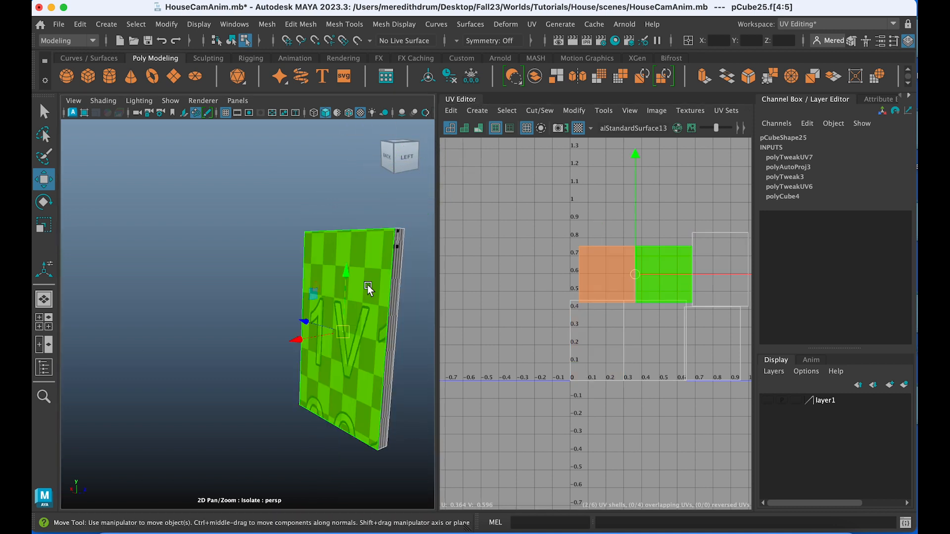
{"action": "left_click_drag", "start_coordinate": [380, 311], "coordinate": [294, 318], "text": "alt"}
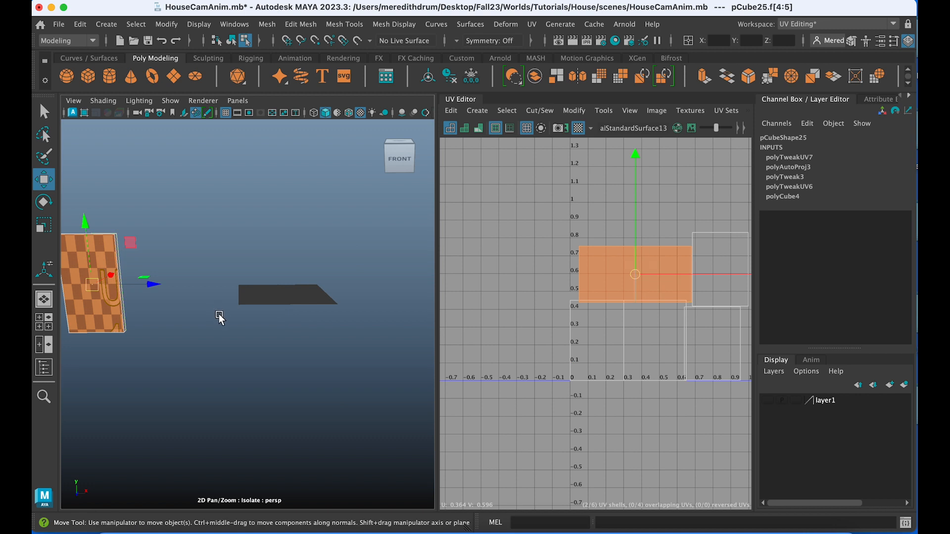
{"action": "left_click", "coordinate": [101, 300], "text": "shift"}
{"action": "left_click_drag", "start_coordinate": [170, 334], "coordinate": [236, 334], "text": "alt"}
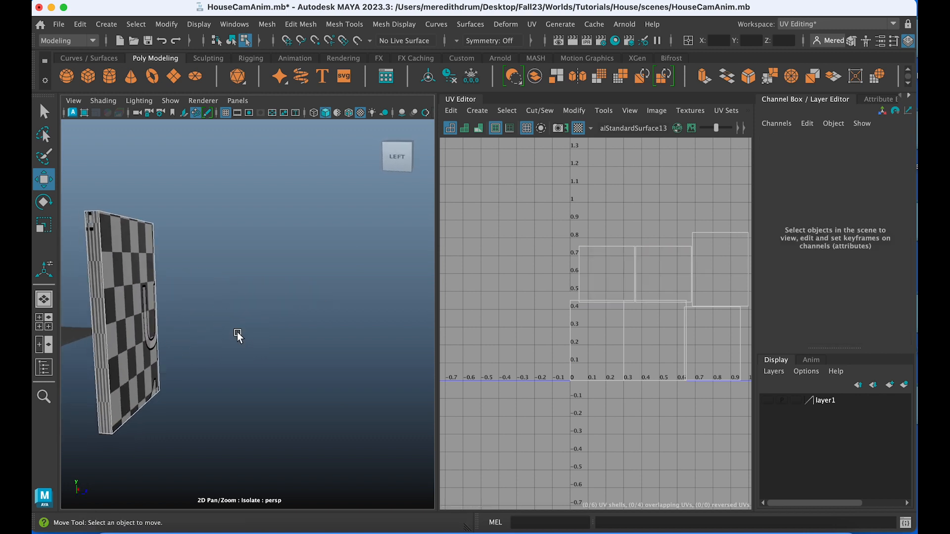
{"action": "left_click", "coordinate": [135, 329]}
{"action": "left_click_drag", "start_coordinate": [180, 325], "coordinate": [341, 321], "text": "alt"}
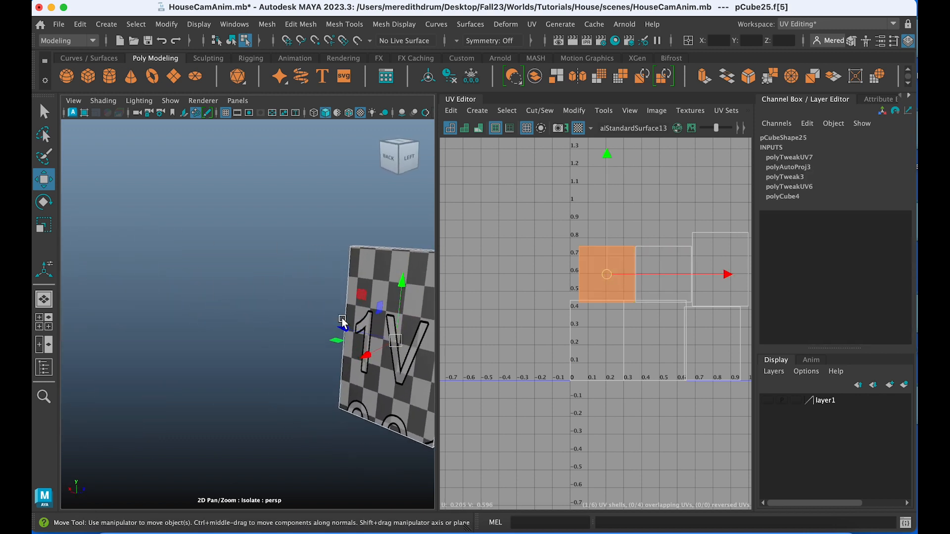
{"action": "left_click", "coordinate": [346, 327], "text": "shift"}
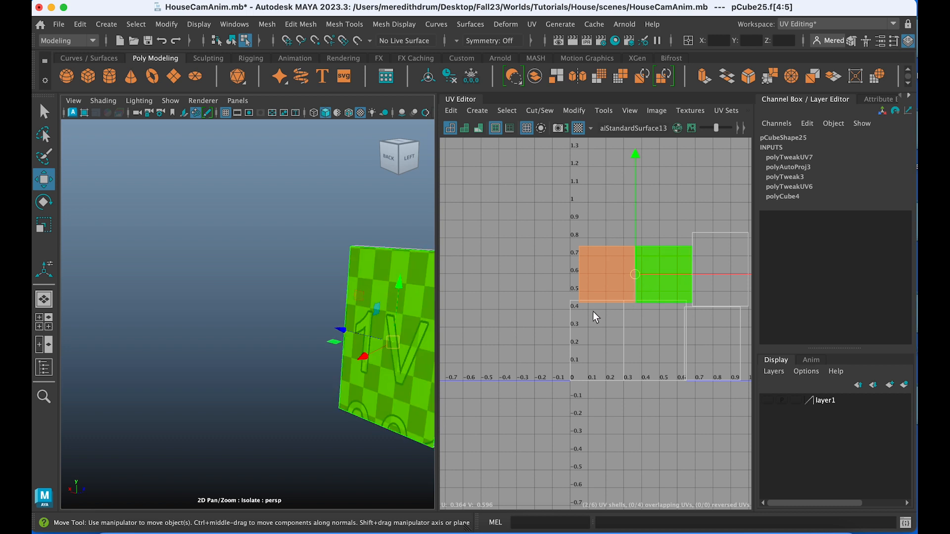
Step: Stretch the front and back face shells vertically until the checkers look square, and move them above the other shells
{"action": "key", "text": "r"}
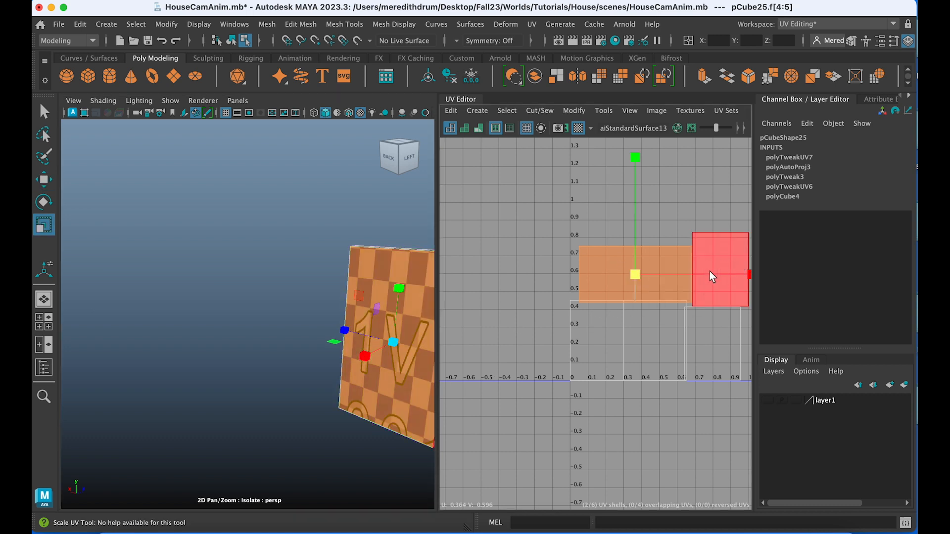
{"action": "left_click_drag", "start_coordinate": [639, 161], "coordinate": [631, 121]}
{"action": "middle_click_drag", "start_coordinate": [359, 285], "coordinate": [274, 269], "text": "alt"}
{"action": "left_click_drag", "start_coordinate": [632, 156], "coordinate": [635, 149]}
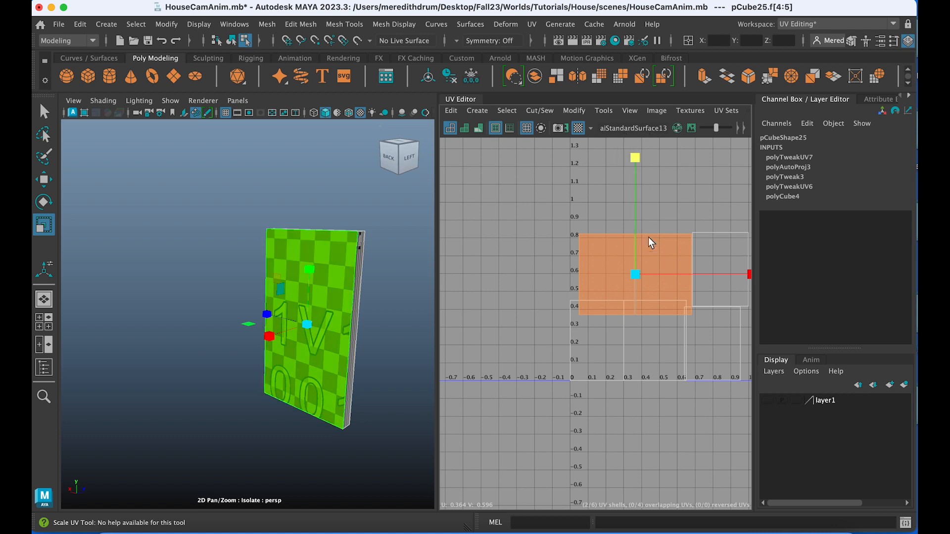
{"action": "key", "text": "w"}
{"action": "left_click_drag", "start_coordinate": [637, 276], "coordinate": [631, 195]}
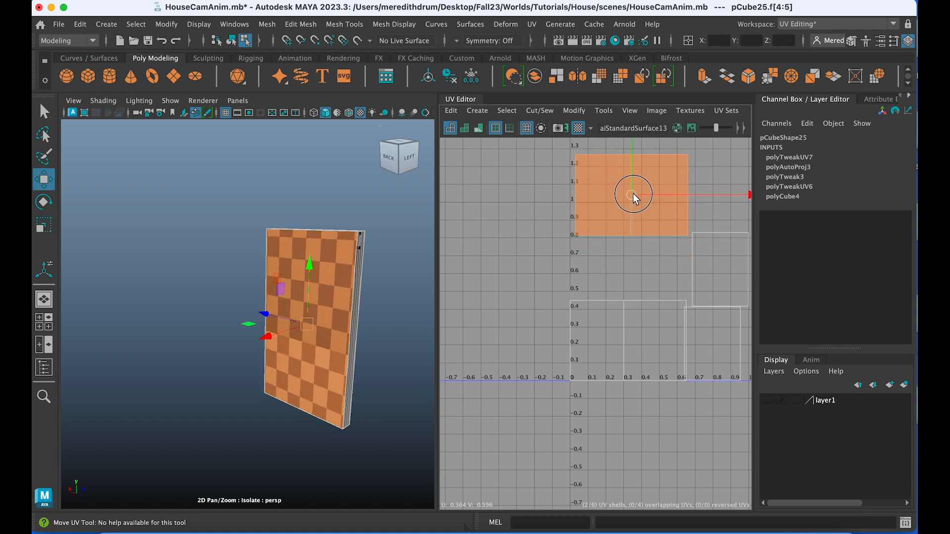
Step: Select the door's bottom face and planar-map it from the Y axis, fitted to the bounding box
{"action": "left_click", "coordinate": [646, 336]}
{"action": "left_click_drag", "start_coordinate": [392, 328], "coordinate": [406, 271], "text": "alt"}
{"action": "scroll", "coordinate": [397, 273], "scroll_direction": "down", "scroll_amount": 3}
{"action": "middle_click_drag", "start_coordinate": [396, 274], "coordinate": [342, 341], "text": "alt"}
{"action": "scroll", "coordinate": [381, 321], "scroll_direction": "up", "scroll_amount": 6}
{"action": "scroll", "coordinate": [340, 331], "scroll_direction": "up", "scroll_amount": 4}
{"action": "middle_click_drag", "start_coordinate": [375, 310], "coordinate": [323, 361], "text": "alt"}
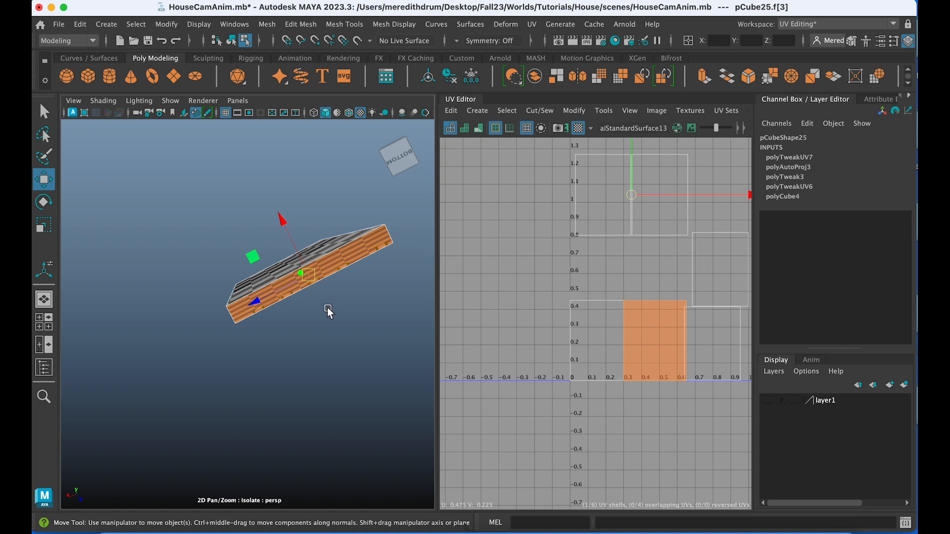
{"action": "left_click", "coordinate": [477, 111]}
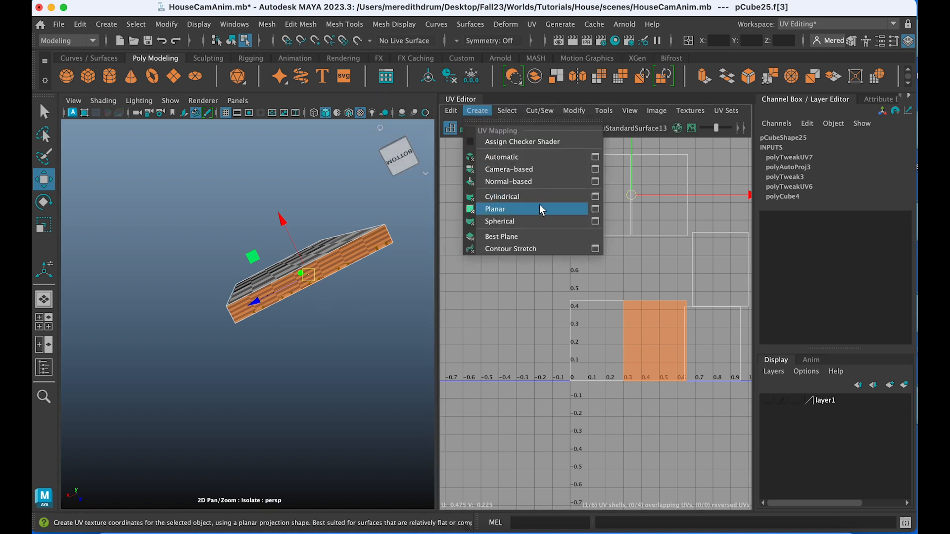
{"action": "left_click", "coordinate": [596, 209]}
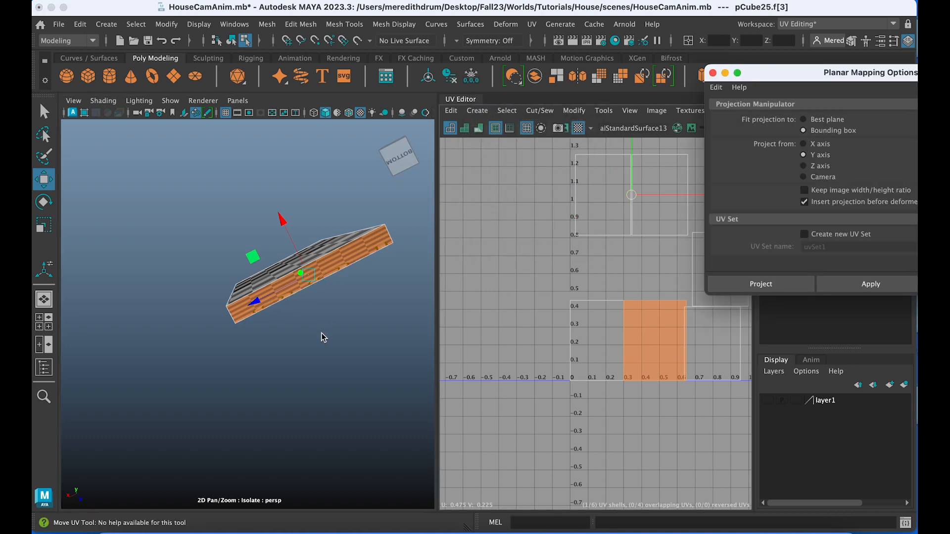
{"action": "mouse_move", "coordinate": [350, 281]}
{"action": "left_mouse_down", "text": "alt"}
{"action": "mouse_move", "coordinate": [354, 296]}
{"action": "mouse_move", "coordinate": [357, 276]}
{"action": "left_mouse_up", "text": "alt"}
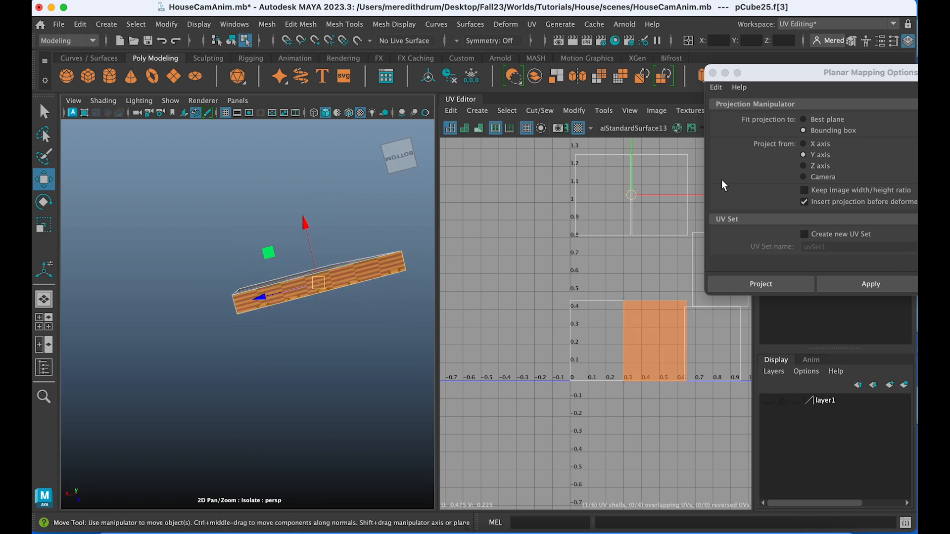
{"action": "left_click_drag", "start_coordinate": [361, 335], "coordinate": [354, 363], "text": "alt"}
{"action": "left_click", "coordinate": [779, 286]}
Step: Scale the bottom face's UV shell down vertically into a flat horizontal strip with near-square checkers
{"action": "scroll", "coordinate": [343, 373], "scroll_direction": "up", "scroll_amount": 5}
{"action": "scroll", "coordinate": [679, 291], "scroll_direction": "down", "scroll_amount": 3}
{"action": "scroll", "coordinate": [679, 290], "scroll_direction": "down", "scroll_amount": 2}
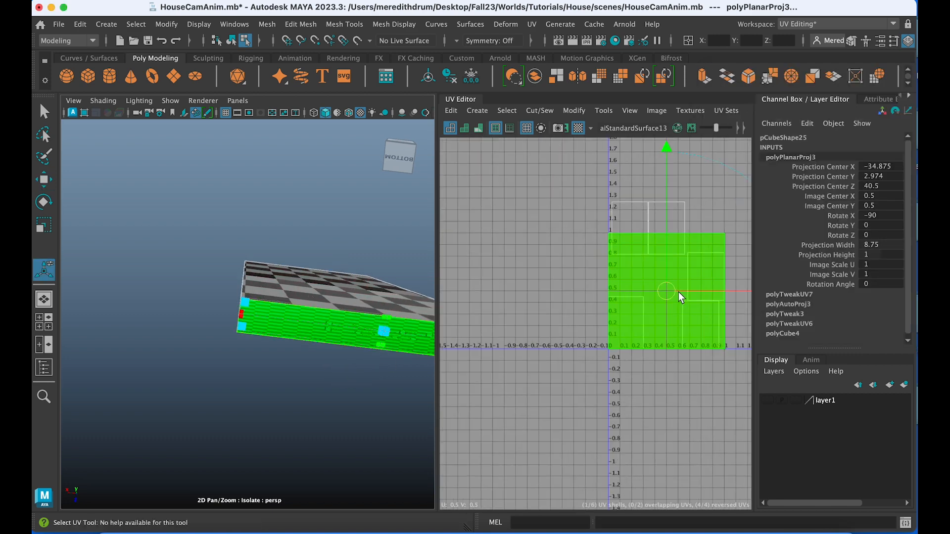
{"action": "key", "text": "r"}
{"action": "scroll", "coordinate": [664, 300], "scroll_direction": "down", "scroll_amount": 2}
{"action": "left_click_drag", "start_coordinate": [697, 298], "coordinate": [660, 307]}
{"action": "left_click_drag", "start_coordinate": [587, 185], "coordinate": [587, 280]}
{"action": "left_click_drag", "start_coordinate": [703, 301], "coordinate": [763, 303]}
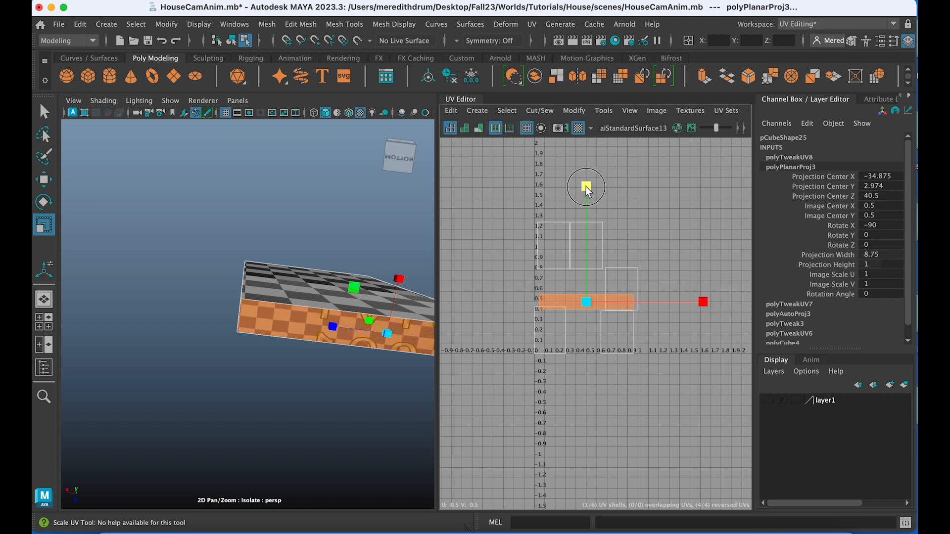
{"action": "left_click_drag", "start_coordinate": [585, 187], "coordinate": [589, 240]}
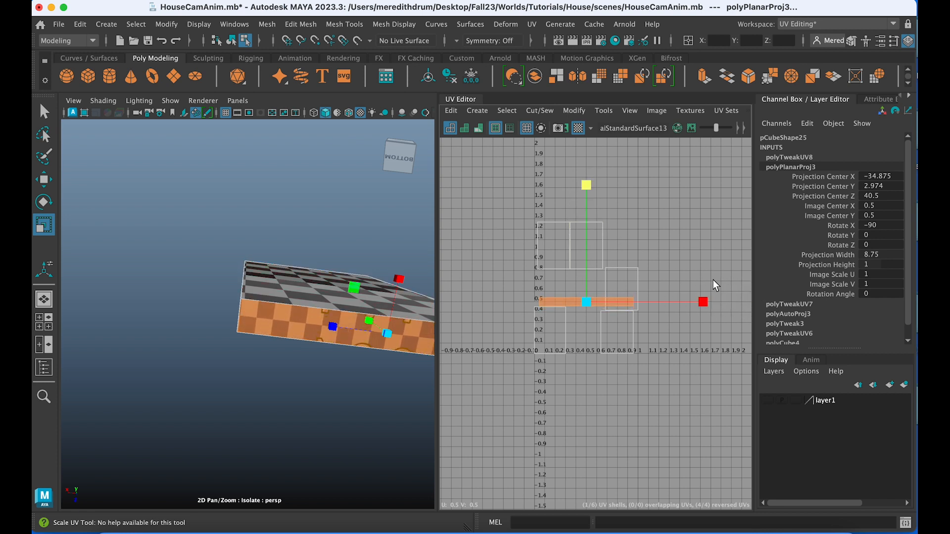
Step: Refine the bottom face strip's width and height, and move it above the front and back shells
{"action": "mouse_move", "coordinate": [702, 303]}
{"action": "left_mouse_down"}
{"action": "mouse_move", "coordinate": [721, 302]}
{"action": "mouse_move", "coordinate": [715, 297]}
{"action": "left_mouse_up"}
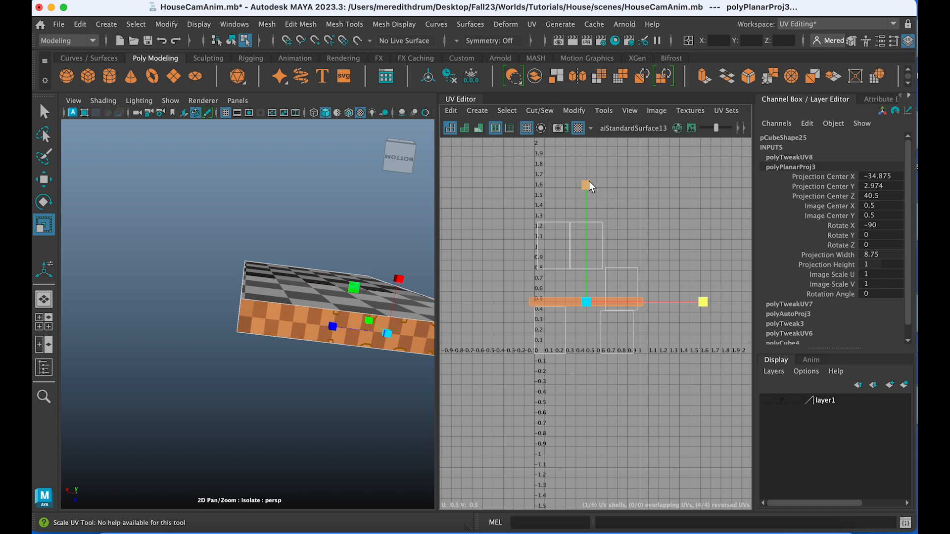
{"action": "left_click_drag", "start_coordinate": [595, 246], "coordinate": [595, 248]}
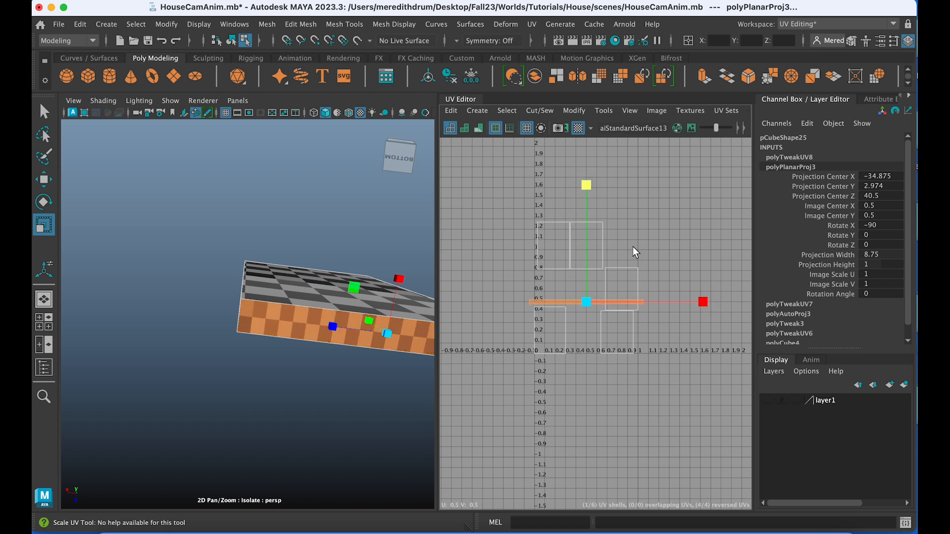
{"action": "left_click_drag", "start_coordinate": [708, 301], "coordinate": [743, 301]}
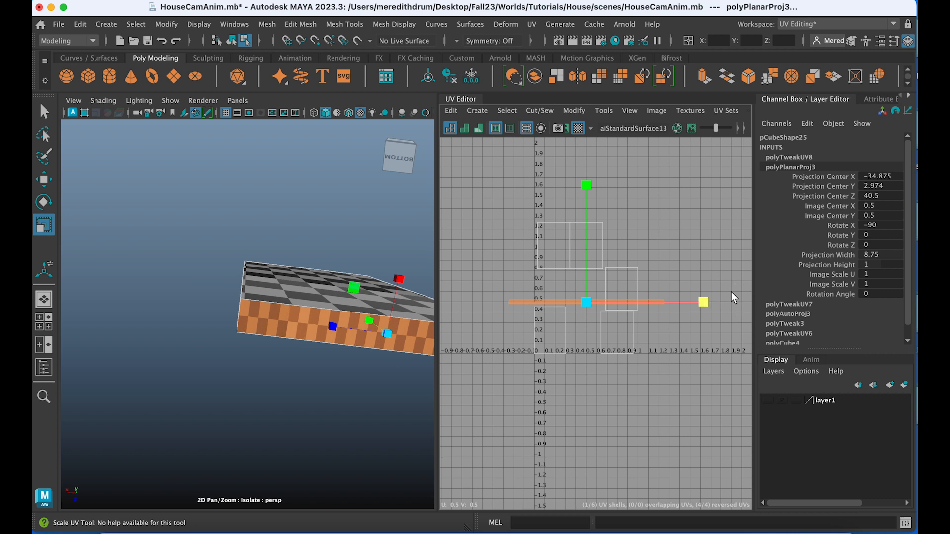
{"action": "left_click_drag", "start_coordinate": [599, 233], "coordinate": [598, 234]}
{"action": "left_click_drag", "start_coordinate": [708, 301], "coordinate": [659, 306]}
{"action": "key", "text": "w"}
{"action": "left_click_drag", "start_coordinate": [586, 302], "coordinate": [590, 212]}
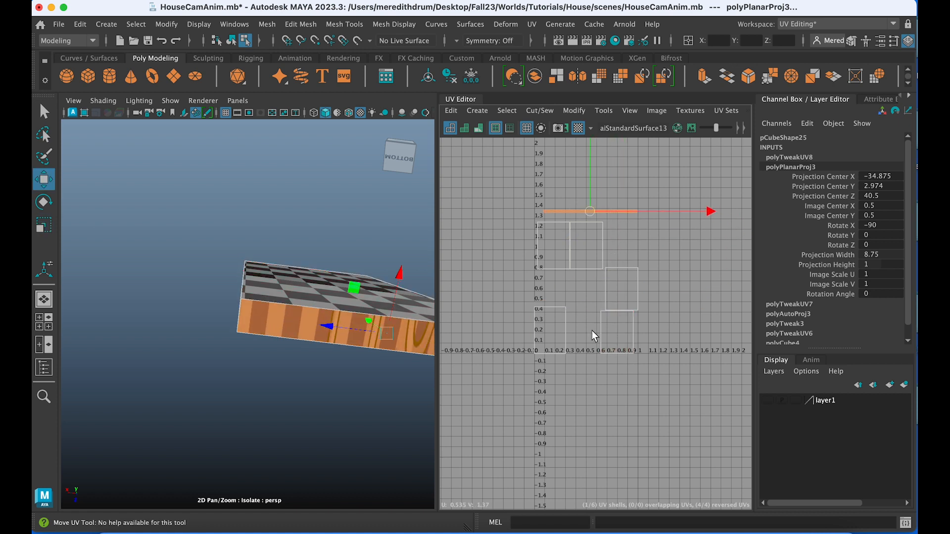
Step: Select the door's top face and planar-map it from the Y axis, fitted to the bounding box
{"action": "left_click", "coordinate": [604, 290]}
{"action": "left_click_drag", "start_coordinate": [423, 308], "coordinate": [360, 361], "text": "alt"}
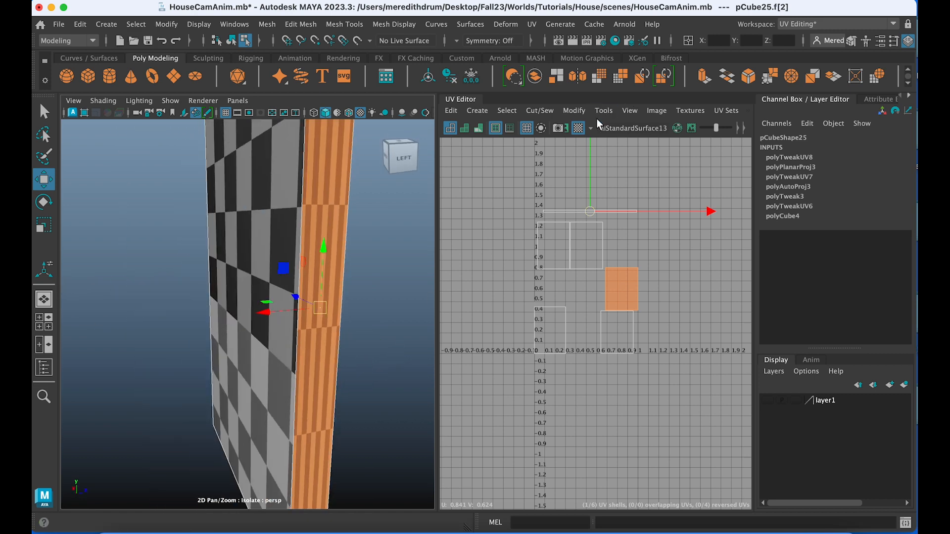
{"action": "left_click_drag", "start_coordinate": [389, 192], "coordinate": [369, 232], "text": "alt"}
{"action": "left_click", "coordinate": [367, 233]}
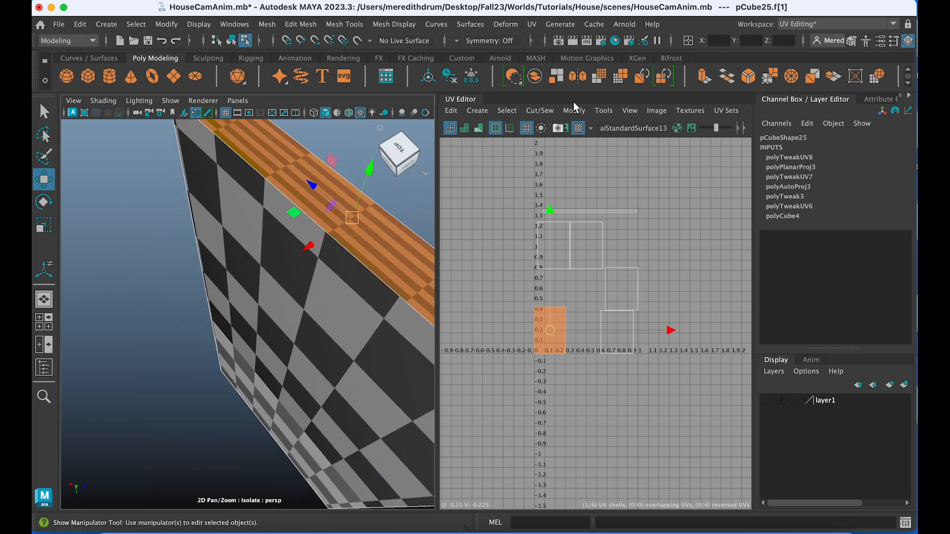
{"action": "left_click", "coordinate": [474, 112]}
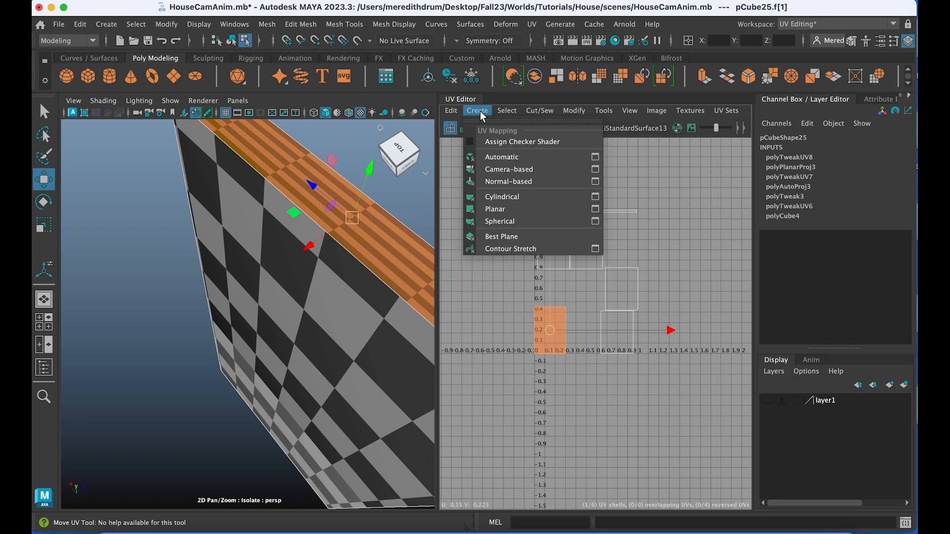
{"action": "left_click", "coordinate": [595, 209]}
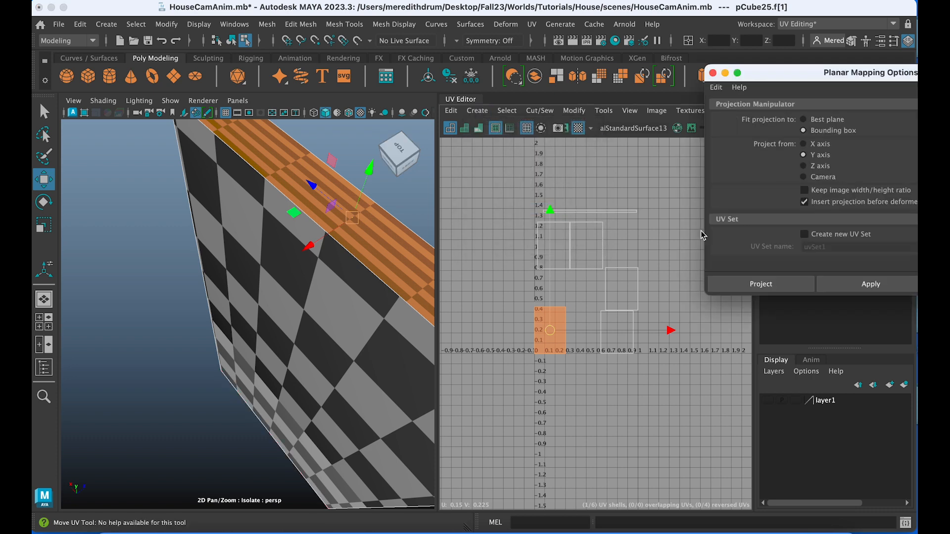
{"action": "left_click", "coordinate": [783, 286]}
Step: Flatten the top face's UV shell into a horizontal strip and place it just above the bottom face's strip
{"action": "key", "text": "r"}
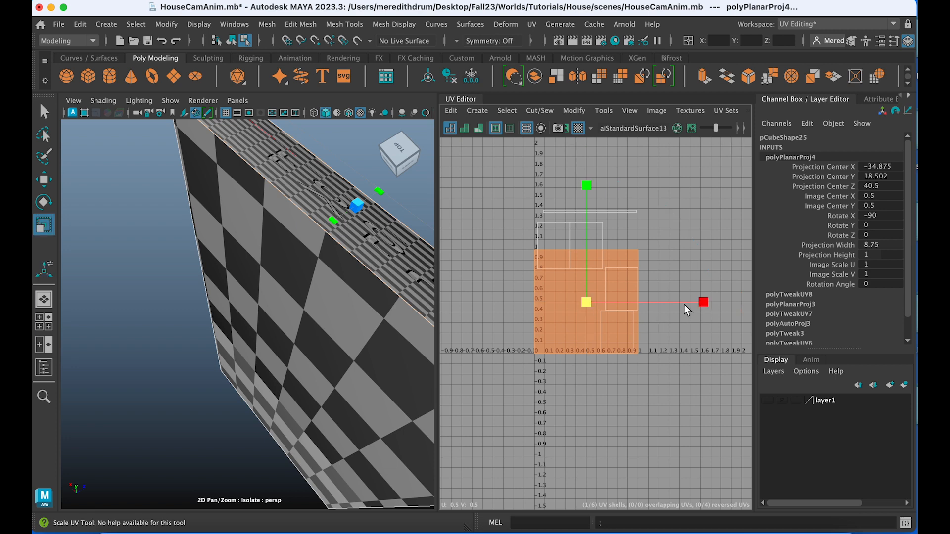
{"action": "left_click_drag", "start_coordinate": [703, 301], "coordinate": [694, 303]}
{"action": "mouse_move", "coordinate": [585, 196]}
{"action": "left_mouse_down"}
{"action": "mouse_move", "coordinate": [590, 299]}
{"action": "mouse_move", "coordinate": [588, 203]}
{"action": "left_mouse_up"}
{"action": "key", "text": "w"}
{"action": "scroll", "coordinate": [655, 228], "scroll_direction": "up", "scroll_amount": 4}
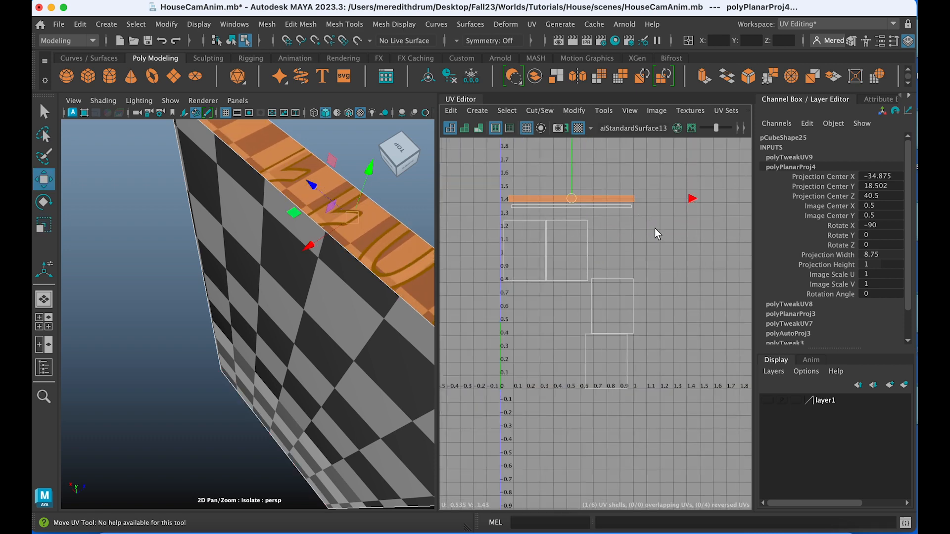
Step: Select the bottom face's strip and scale it taller to even out its stretched checkers
{"action": "left_click", "coordinate": [608, 204]}
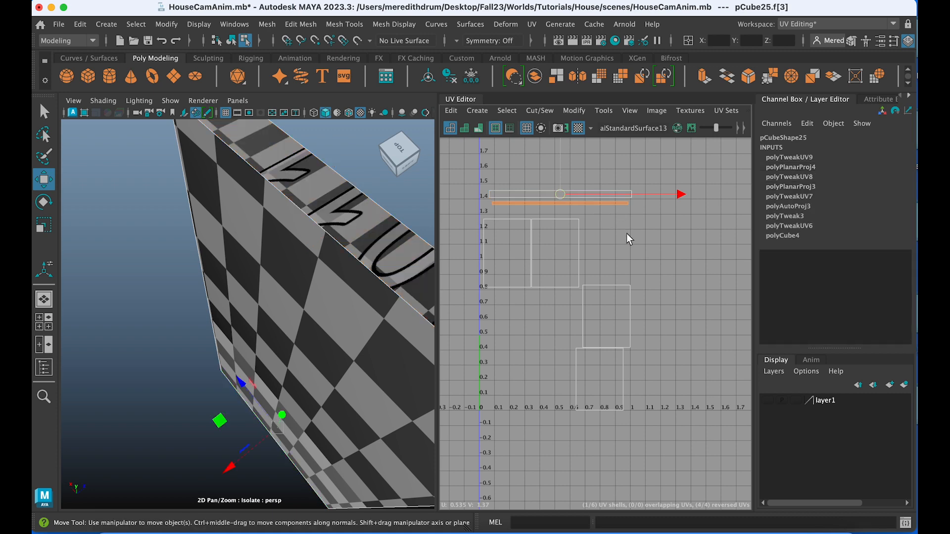
{"action": "key", "text": "r"}
{"action": "scroll", "coordinate": [593, 165], "scroll_direction": "down", "scroll_amount": 3}
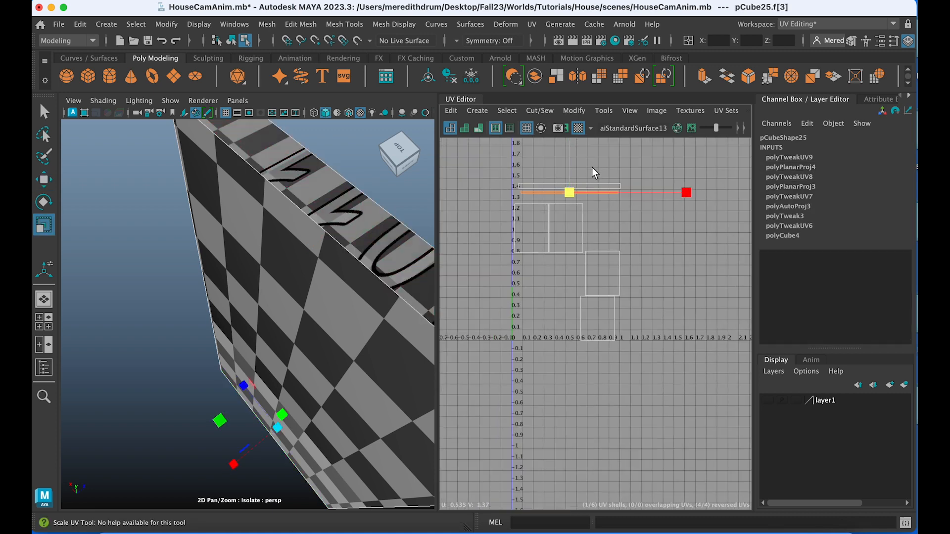
{"action": "left_click_drag", "start_coordinate": [331, 315], "coordinate": [426, 198], "text": "alt"}
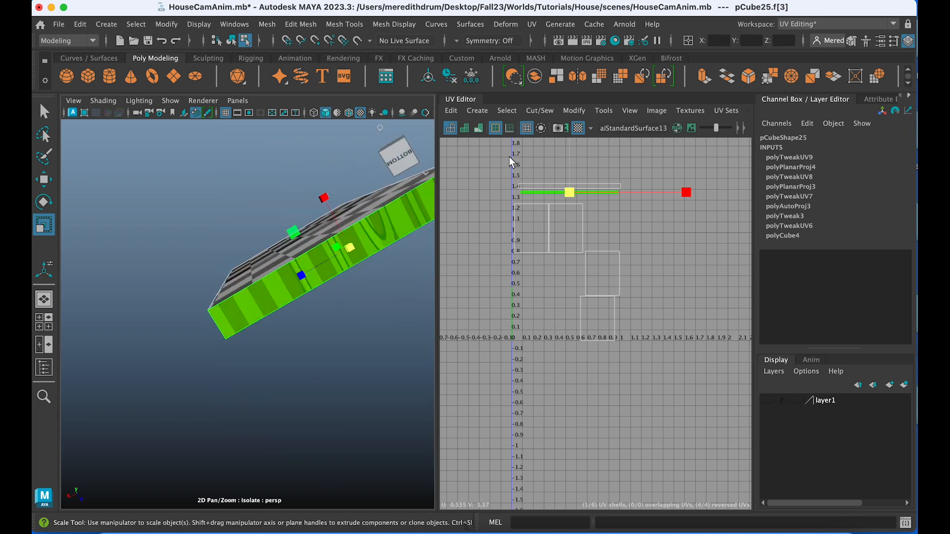
{"action": "scroll", "coordinate": [566, 185], "scroll_direction": "down", "scroll_amount": 2}
{"action": "left_click", "coordinate": [569, 149]}
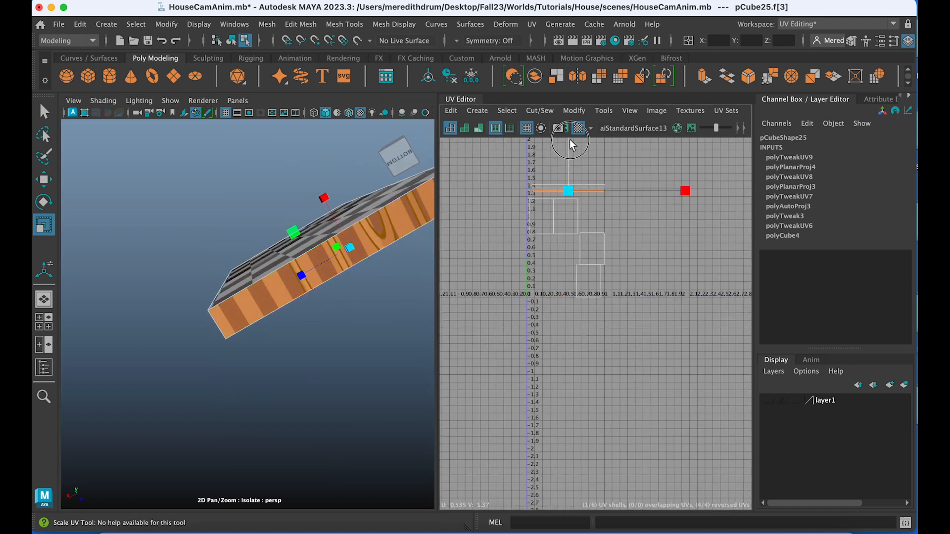
{"action": "scroll", "coordinate": [610, 199], "scroll_direction": "up", "scroll_amount": 5}
{"action": "scroll", "coordinate": [585, 201], "scroll_direction": "down", "scroll_amount": 1}
{"action": "middle_click_drag", "start_coordinate": [586, 201], "coordinate": [600, 220], "text": "alt"}
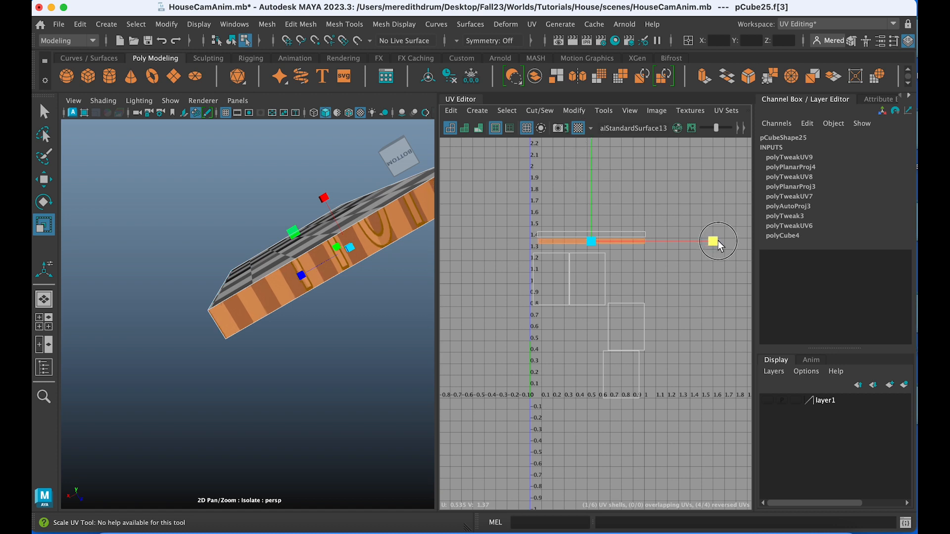
Step: Select the door's left side face and planar-map it from the Y axis, fitted to the bounding box
{"action": "left_click", "coordinate": [619, 329]}
{"action": "left_click_drag", "start_coordinate": [409, 230], "coordinate": [390, 280], "text": "alt"}
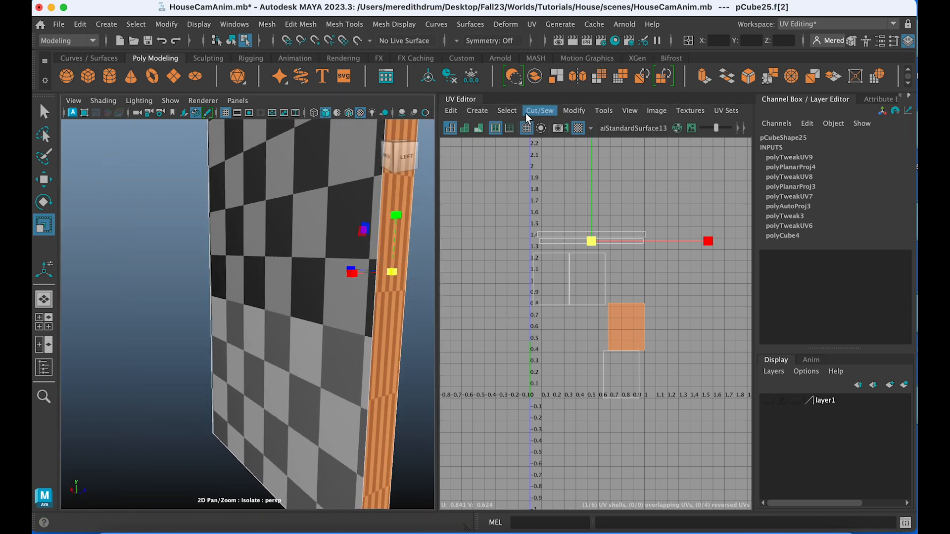
{"action": "left_click", "coordinate": [478, 111]}
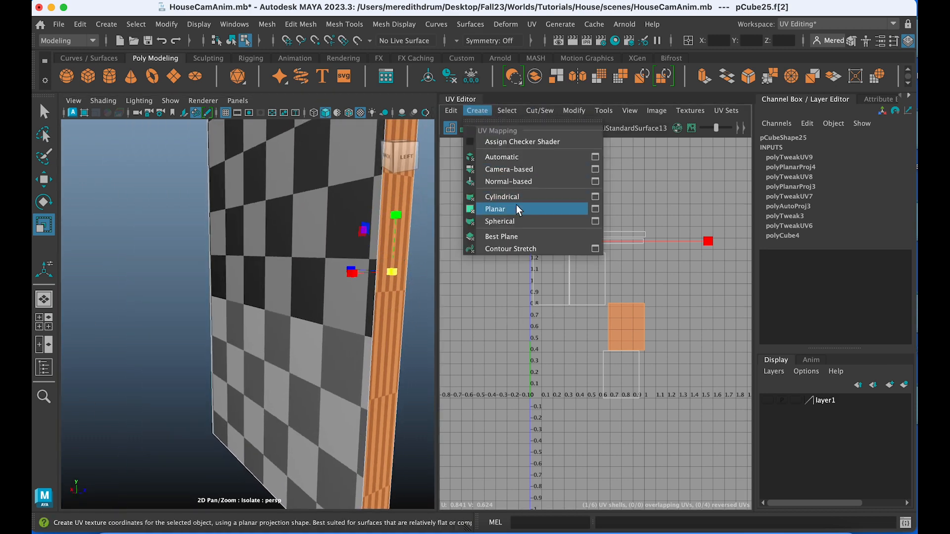
{"action": "left_click", "coordinate": [595, 209]}
{"action": "left_click_drag", "start_coordinate": [396, 297], "coordinate": [393, 342], "text": "alt"}
{"action": "scroll", "coordinate": [381, 298], "scroll_direction": "up", "scroll_amount": 5}
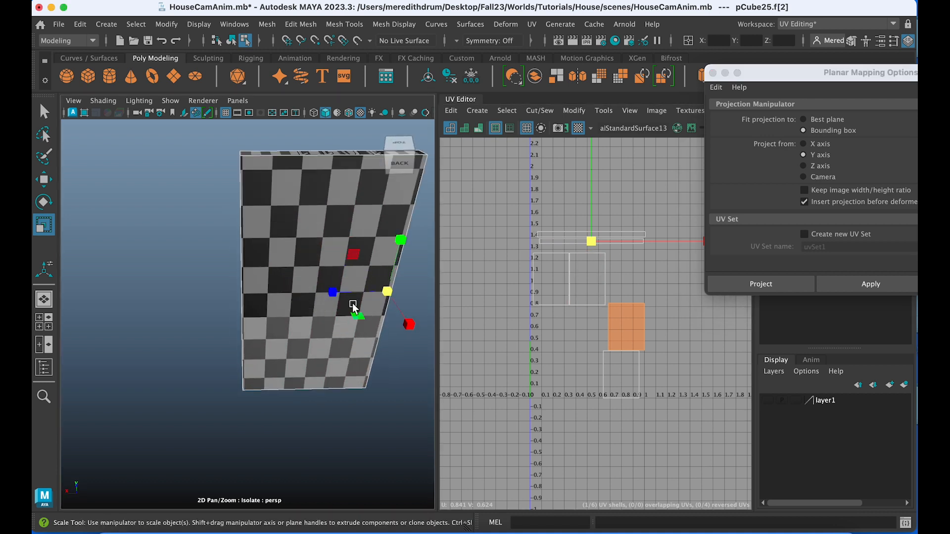
{"action": "left_click", "coordinate": [770, 285]}
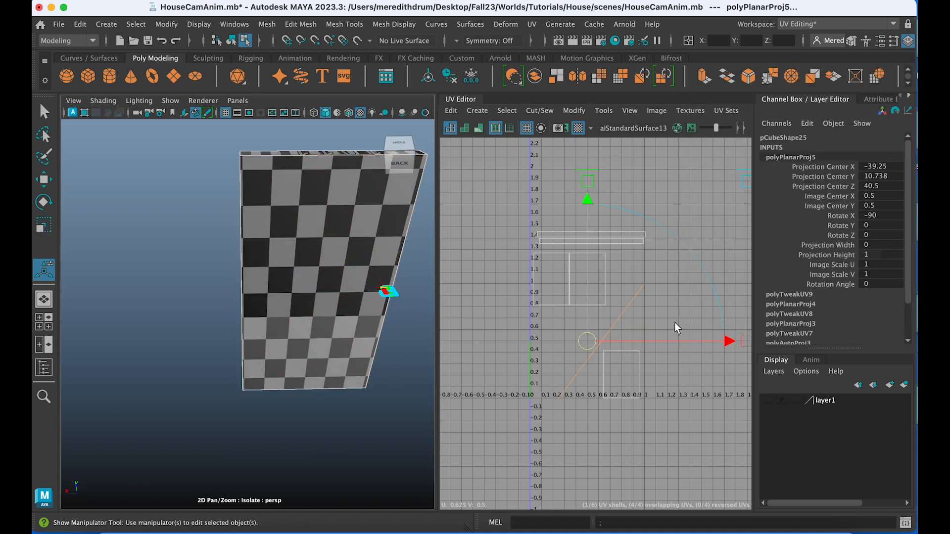
Step: Set the left side projection's Rotate X to 0
{"action": "left_click_drag", "start_coordinate": [410, 329], "coordinate": [352, 311], "text": "alt"}
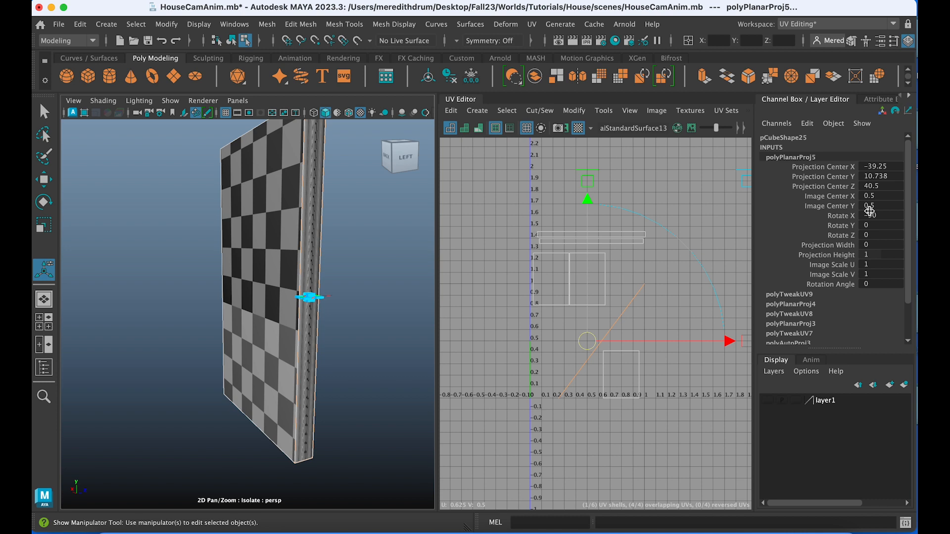
{"action": "double_click", "coordinate": [885, 217]}
{"action": "type", "text": "0"}
{"action": "key", "text": "Return"}
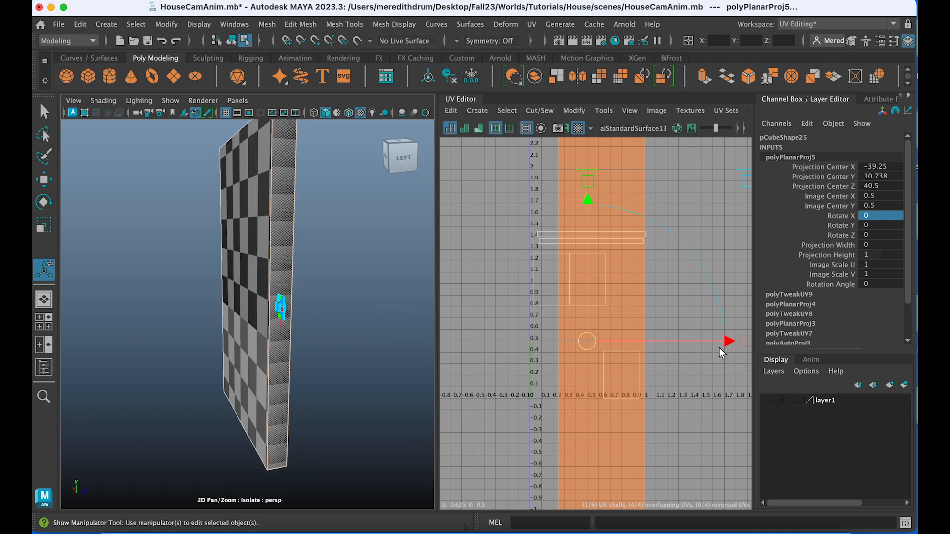
Step: Scale the left side face's UV shell into a narrow vertical strip and place it beside the front and back shells
{"action": "key", "text": "r"}
{"action": "left_click_drag", "start_coordinate": [594, 339], "coordinate": [497, 352]}
{"action": "left_click_drag", "start_coordinate": [600, 227], "coordinate": [605, 268]}
{"action": "left_click_drag", "start_coordinate": [718, 341], "coordinate": [688, 341]}
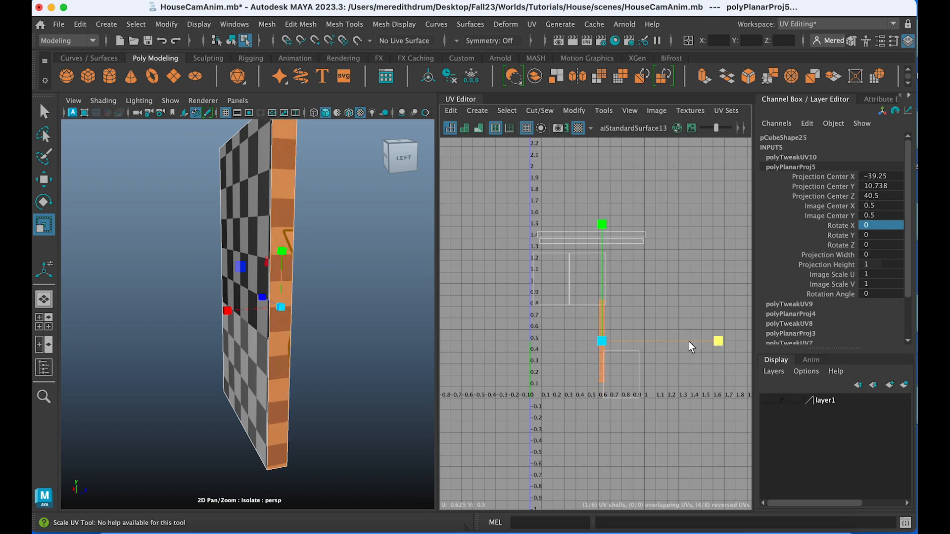
{"action": "key", "text": "w"}
{"action": "left_click_drag", "start_coordinate": [604, 337], "coordinate": [619, 295]}
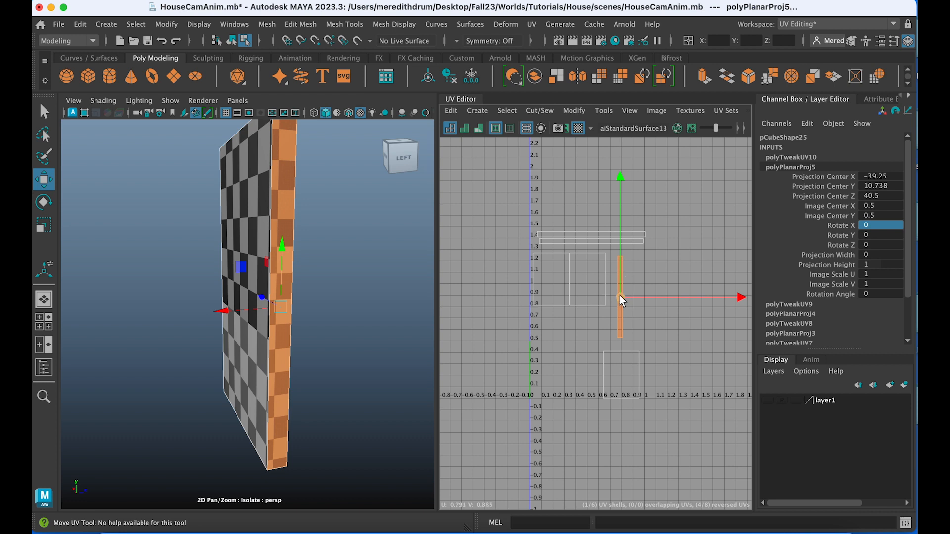
{"action": "key", "text": "r"}
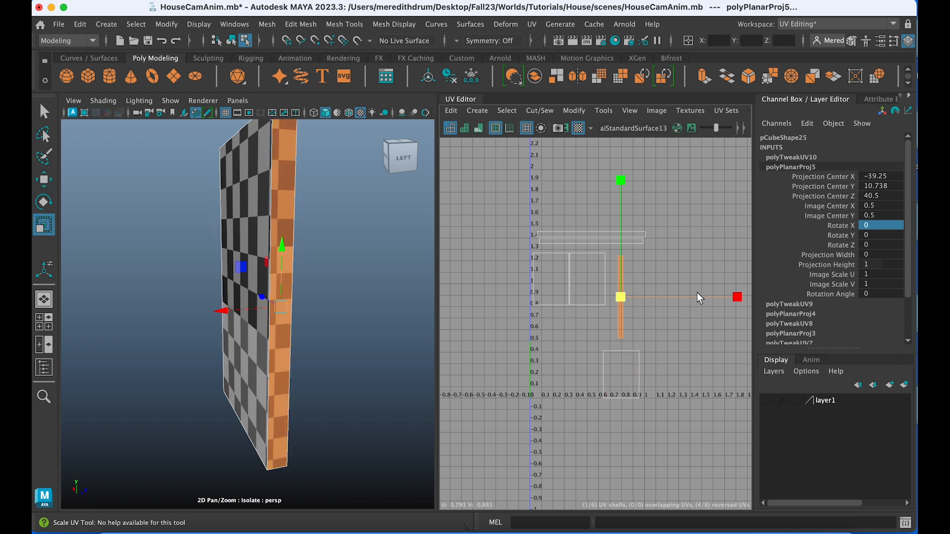
{"action": "left_click_drag", "start_coordinate": [727, 298], "coordinate": [674, 298]}
Step: Select the door's opposite side face, planar-map it, and set its projection's Rotate X to 0
{"action": "mouse_move", "coordinate": [415, 323]}
{"action": "left_mouse_down", "text": "alt"}
{"action": "mouse_move", "coordinate": [339, 312]}
{"action": "mouse_move", "coordinate": [422, 312]}
{"action": "left_mouse_up", "text": "alt"}
{"action": "left_click", "coordinate": [266, 304]}
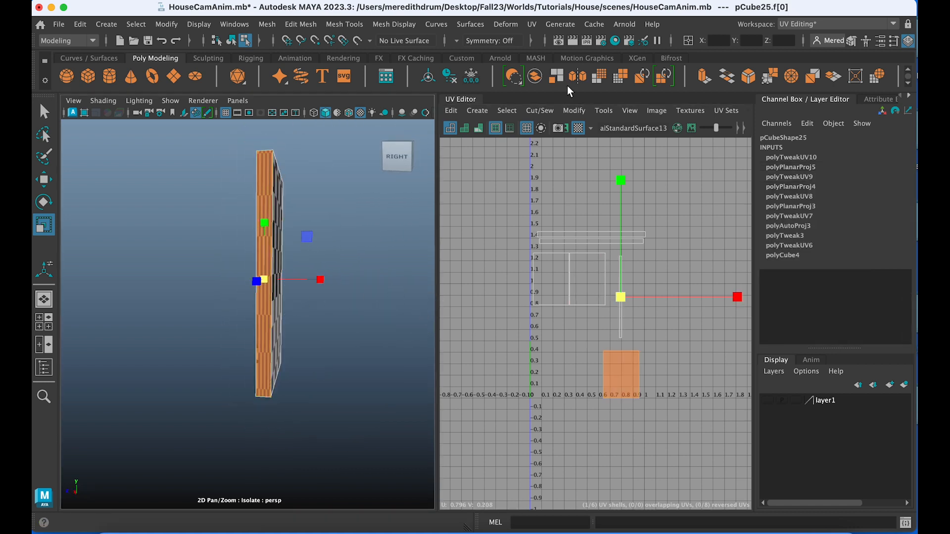
{"action": "left_click", "coordinate": [487, 111]}
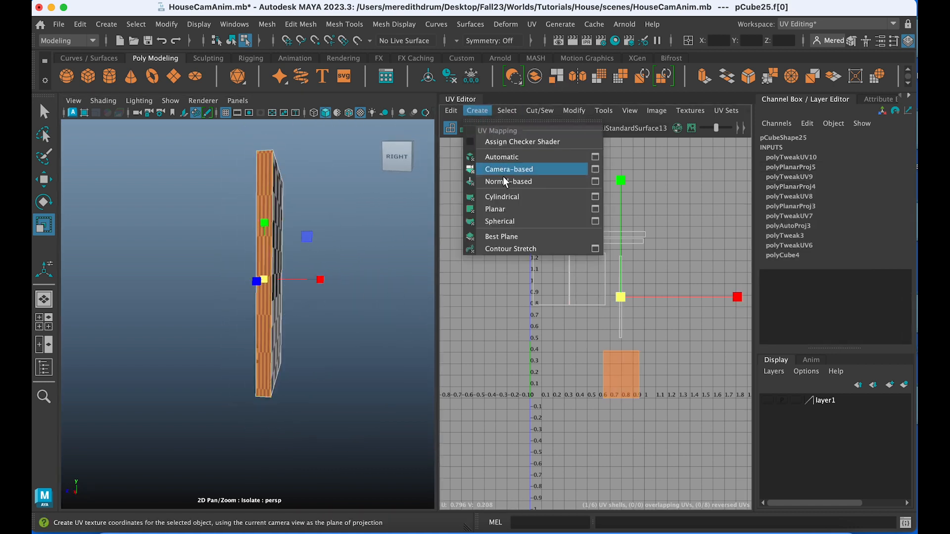
{"action": "left_click", "coordinate": [498, 208]}
{"action": "key", "text": "r"}
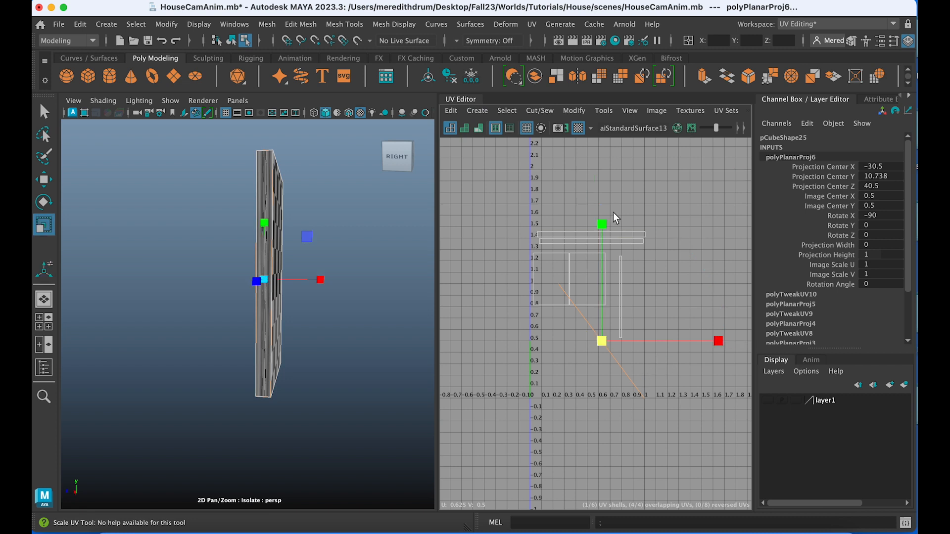
{"action": "left_click", "coordinate": [718, 341]}
{"action": "left_click", "coordinate": [889, 227]}
{"action": "type", "text": "0"}
{"action": "key", "text": "Return"}
Step: Scale the opposite side face's UV shell into a narrow vertical strip and place it next to the first side strip
{"action": "left_click_drag", "start_coordinate": [604, 340], "coordinate": [501, 355]}
{"action": "left_click_drag", "start_coordinate": [717, 340], "coordinate": [685, 340]}
{"action": "left_click_drag", "start_coordinate": [603, 227], "coordinate": [594, 283]}
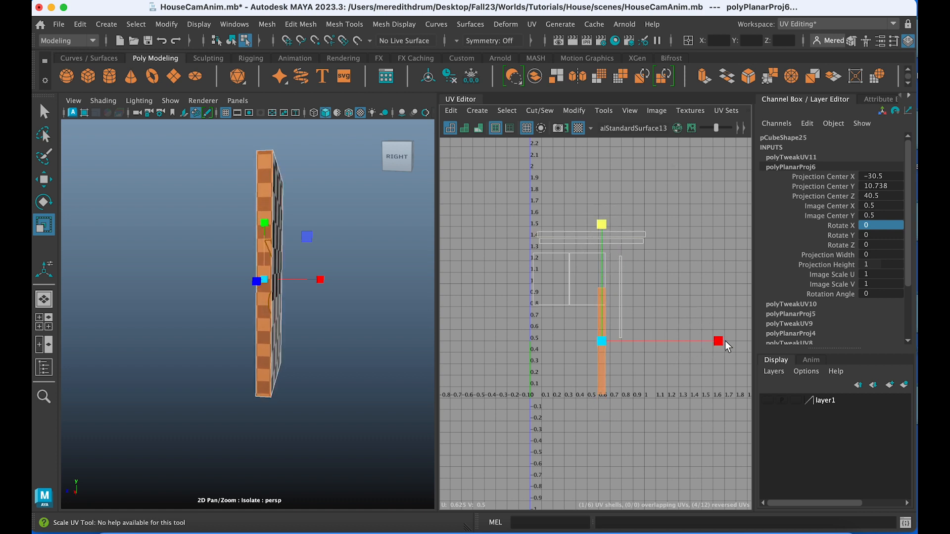
{"action": "key", "text": "w"}
{"action": "left_click_drag", "start_coordinate": [596, 337], "coordinate": [633, 299]}
{"action": "scroll", "coordinate": [654, 322], "scroll_direction": "up", "scroll_amount": 3}
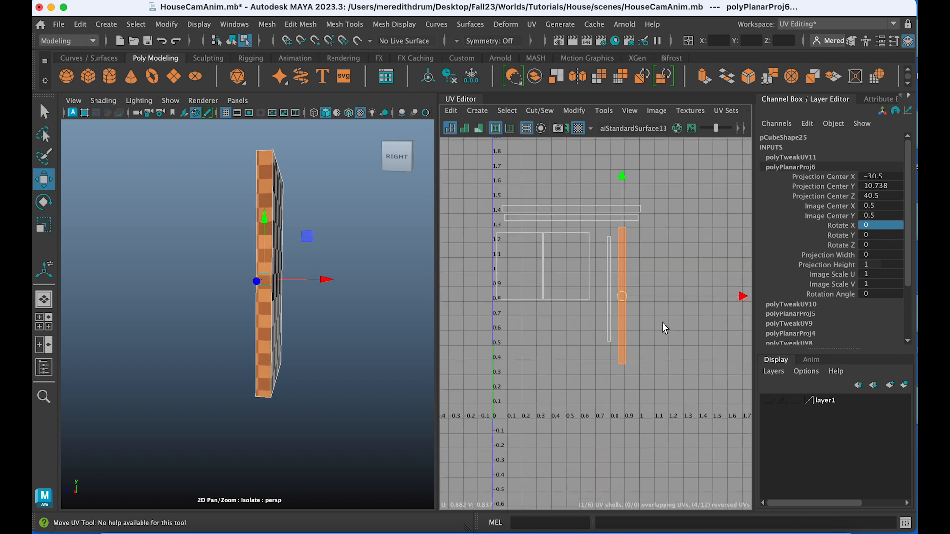
{"action": "key", "text": "r"}
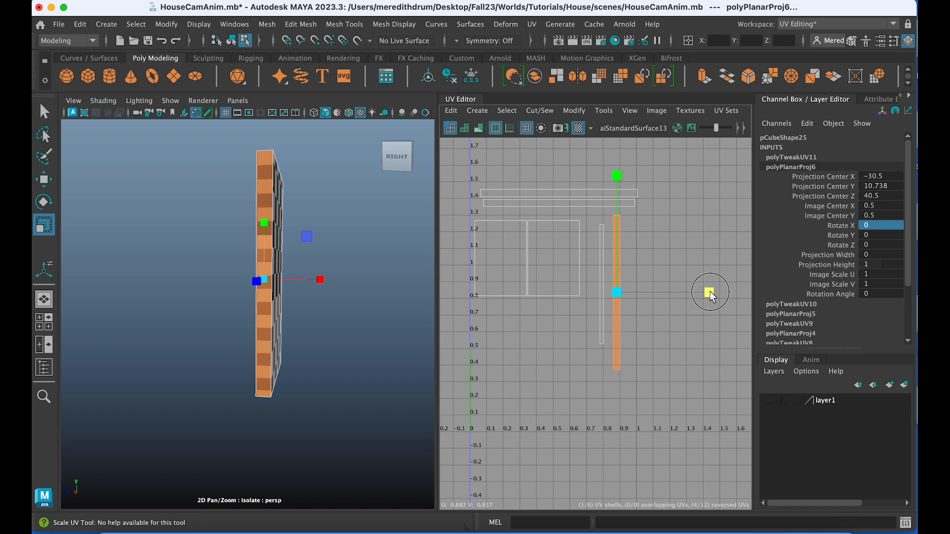
{"action": "left_click_drag", "start_coordinate": [617, 176], "coordinate": [616, 188]}
Step: Select all the door's faces and lay out their UVs with a texture map size of 2048
{"action": "scroll", "coordinate": [644, 276], "scroll_direction": "down", "scroll_amount": 2}
{"action": "left_click_drag", "start_coordinate": [458, 184], "coordinate": [458, 184]}
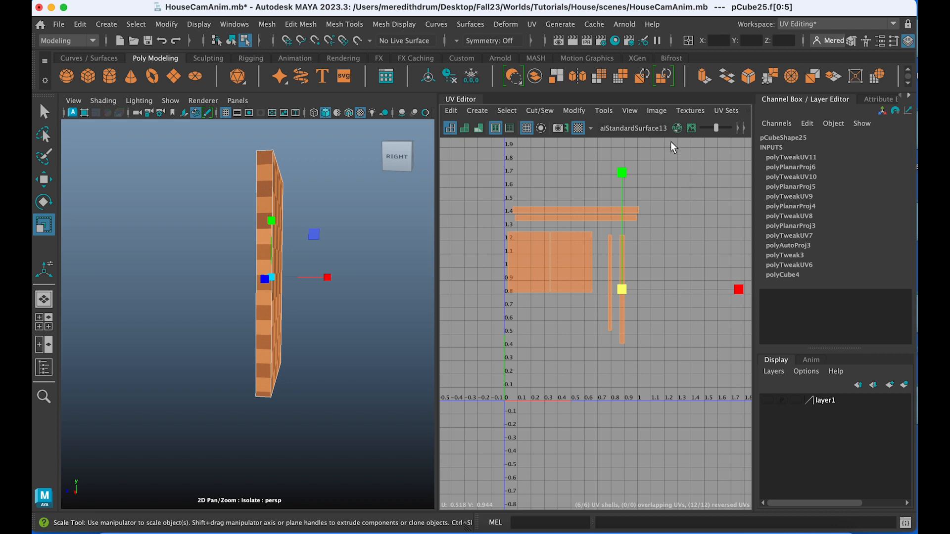
{"action": "left_click", "coordinate": [582, 110]}
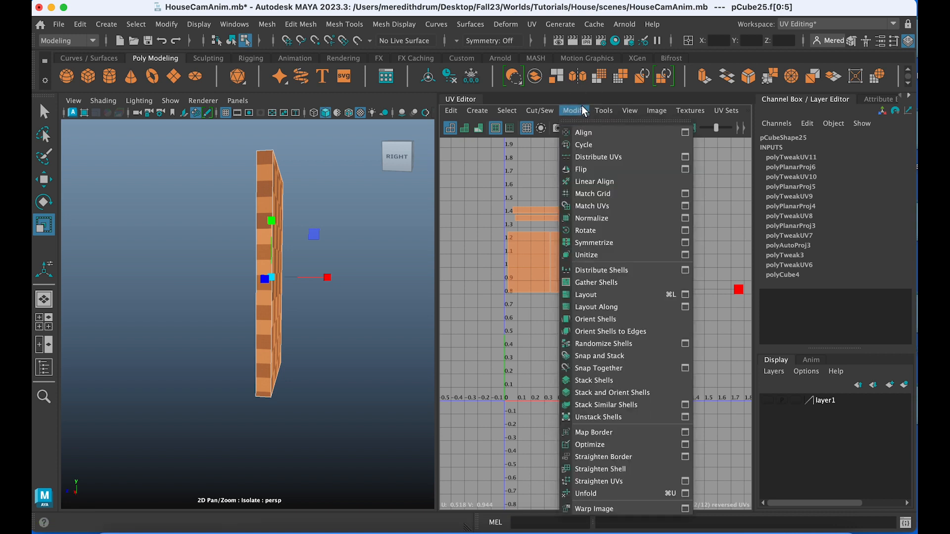
{"action": "left_click", "coordinate": [686, 294]}
{"action": "left_click_drag", "start_coordinate": [892, 81], "coordinate": [633, 58]}
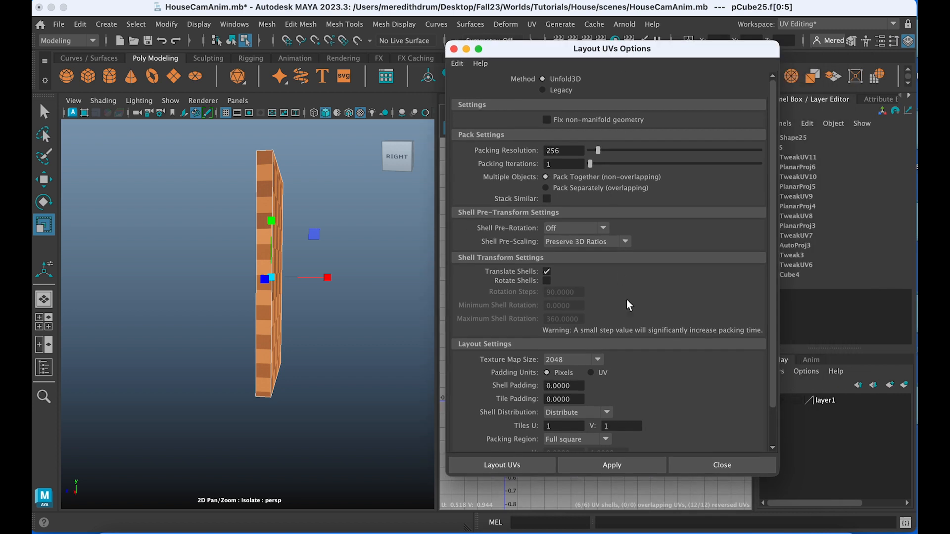
{"action": "left_click", "coordinate": [596, 357]}
{"action": "left_click", "coordinate": [560, 394]}
{"action": "left_click", "coordinate": [598, 360]}
{"action": "left_click", "coordinate": [574, 384]}
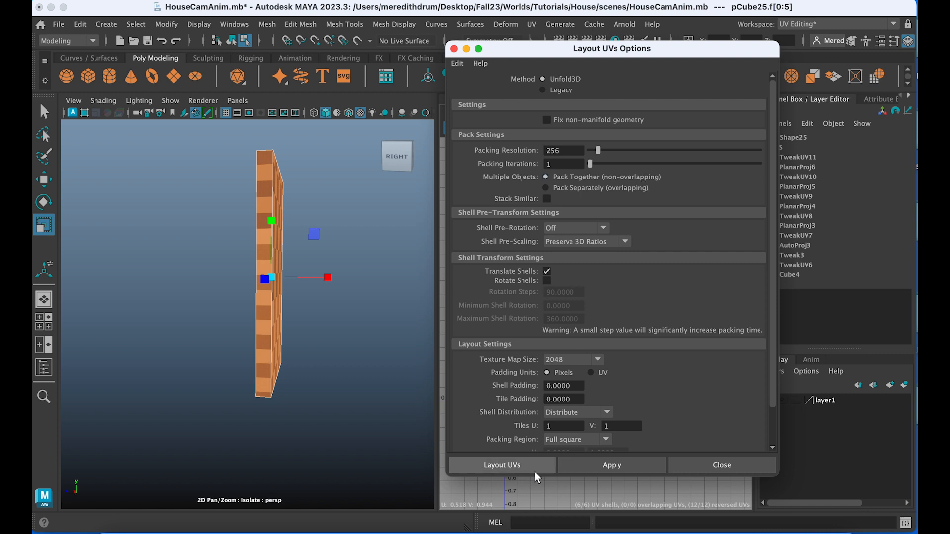
{"action": "left_click", "coordinate": [495, 464]}
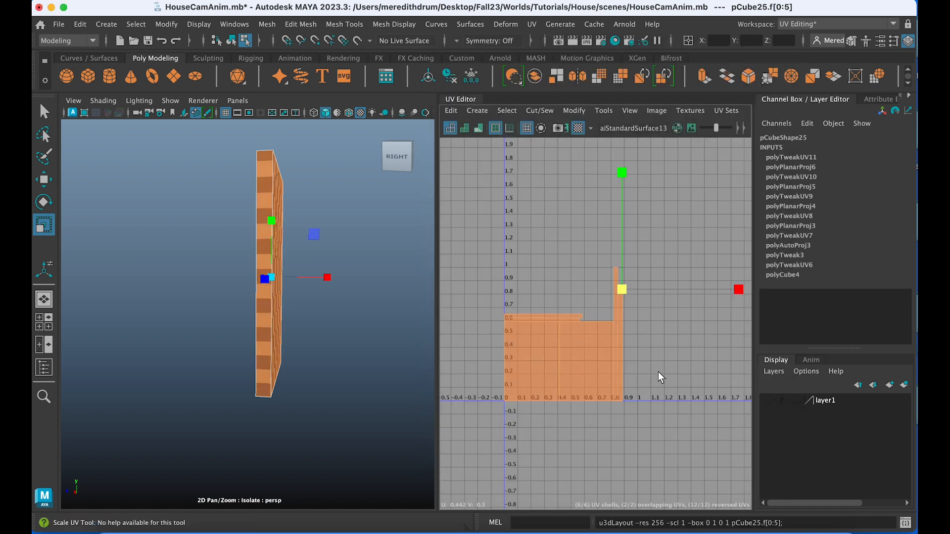
Step: Examine how the packed UV shells sit within the 0 to 1 tile
{"action": "scroll", "coordinate": [659, 342], "scroll_direction": "up", "scroll_amount": 3}
{"action": "left_click", "coordinate": [600, 363]}
{"action": "scroll", "coordinate": [616, 343], "scroll_direction": "down", "scroll_amount": 1}
{"action": "scroll", "coordinate": [615, 343], "scroll_direction": "up", "scroll_amount": 1}
{"action": "left_click", "coordinate": [598, 197]}
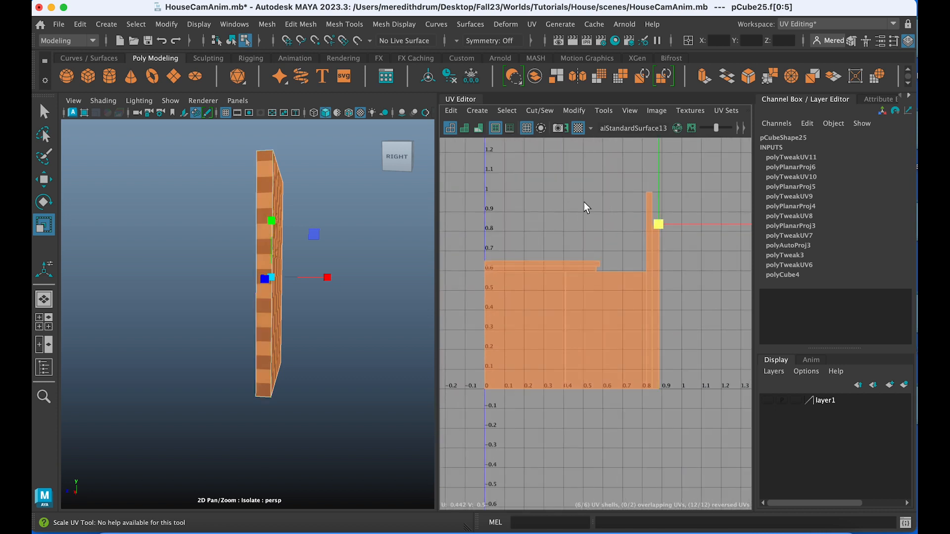
{"action": "left_click", "coordinate": [648, 345]}
{"action": "left_click", "coordinate": [650, 345]}
{"action": "scroll", "coordinate": [650, 345], "scroll_direction": "down", "scroll_amount": 3}
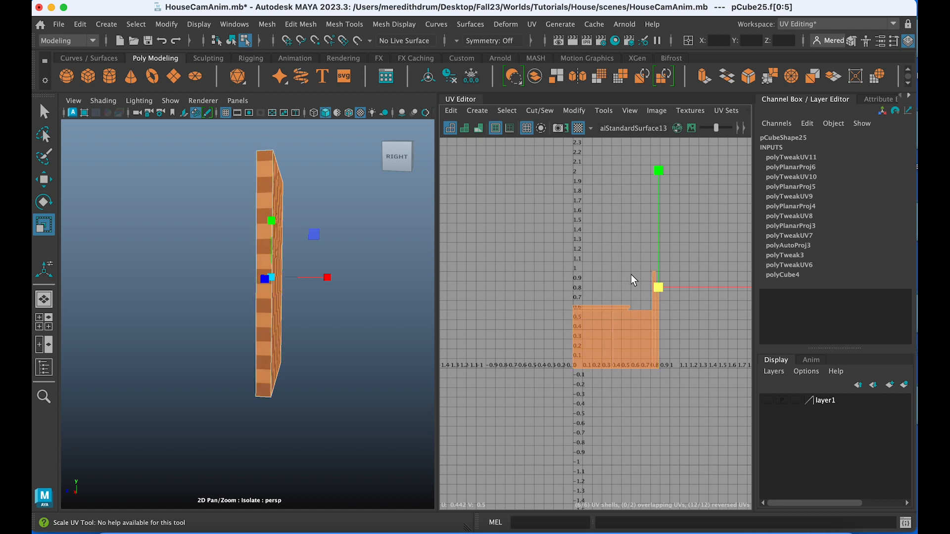
Step: Scale all the UV shells down slightly away from the tile's edges and check the checkers on the door's front
{"action": "left_click", "coordinate": [575, 368]}
{"action": "left_click", "coordinate": [580, 280]}
{"action": "left_click", "coordinate": [584, 305]}
{"action": "left_click", "coordinate": [577, 321]}
{"action": "left_click", "coordinate": [659, 365]}
{"action": "left_click", "coordinate": [657, 370]}
{"action": "left_click_drag", "start_coordinate": [658, 287], "coordinate": [650, 288]}
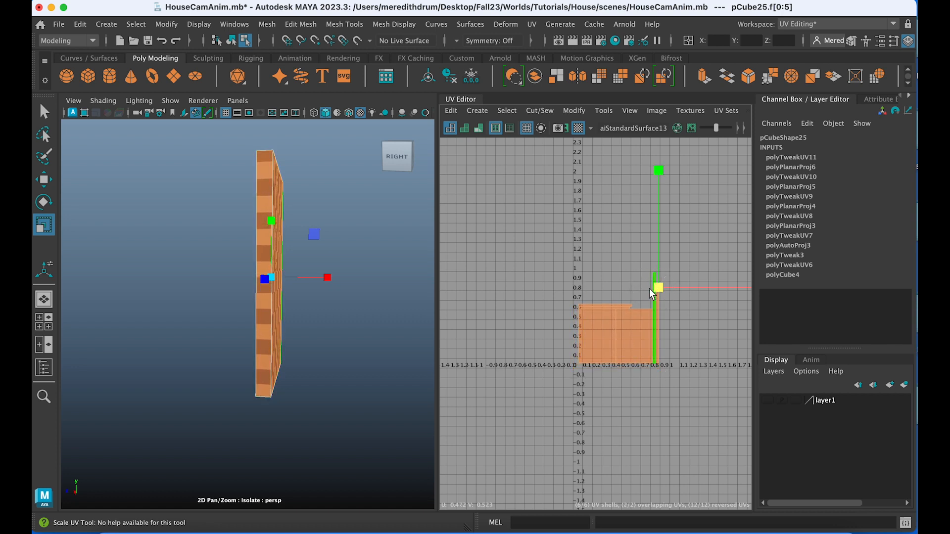
{"action": "left_click", "coordinate": [613, 334]}
{"action": "left_click", "coordinate": [612, 349]}
{"action": "left_click", "coordinate": [306, 337]}
{"action": "left_click_drag", "start_coordinate": [306, 337], "coordinate": [373, 336], "text": "alt"}
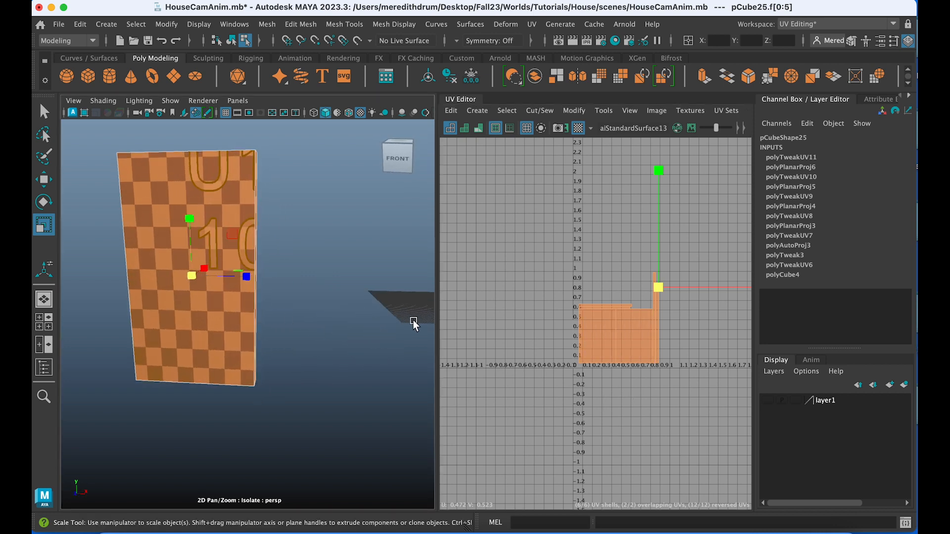
{"action": "right_click", "coordinate": [628, 313]}
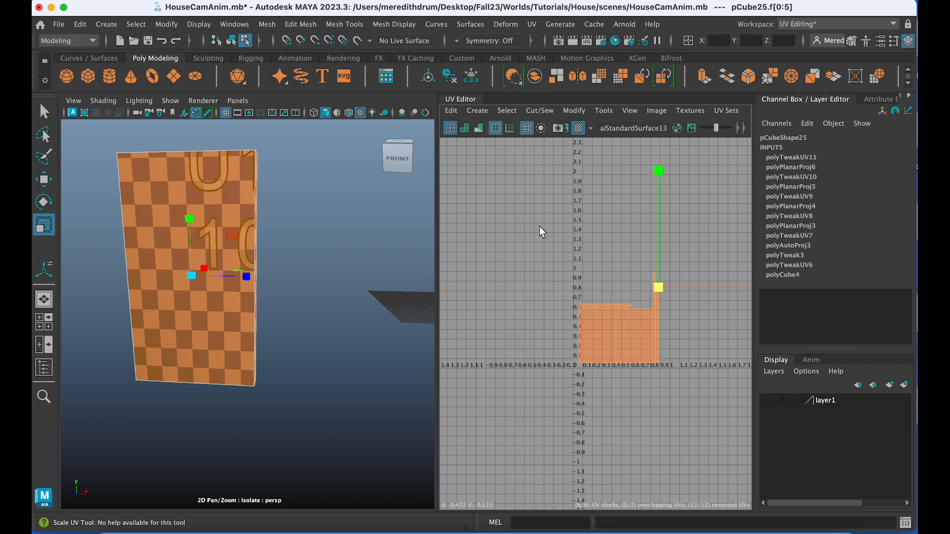
Step: Switch to the Animation workspace and turn off the door's isolation to show the whole scene
{"action": "left_click", "coordinate": [889, 24]}
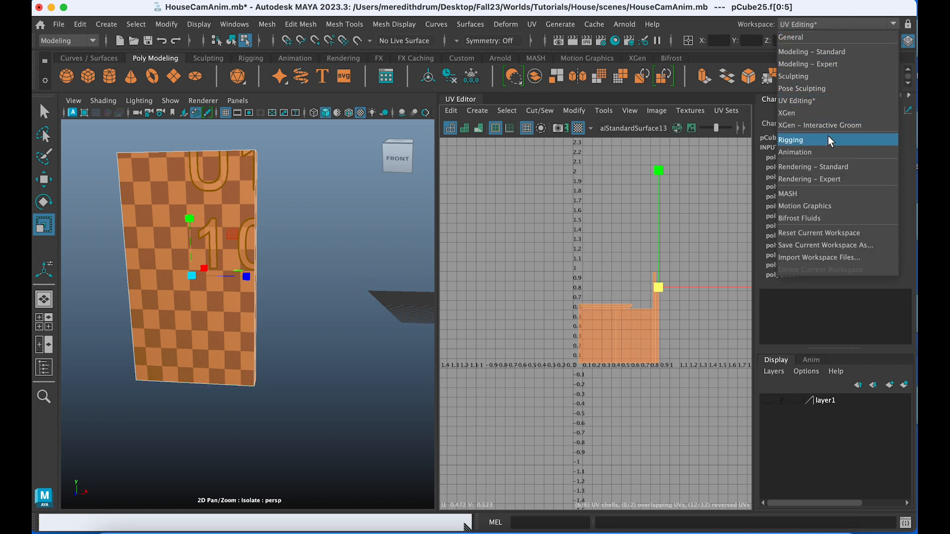
{"action": "left_click", "coordinate": [827, 148]}
{"action": "scroll", "coordinate": [509, 255], "scroll_direction": "down", "scroll_amount": 3}
{"action": "left_click_drag", "start_coordinate": [497, 250], "coordinate": [509, 161], "text": "alt"}
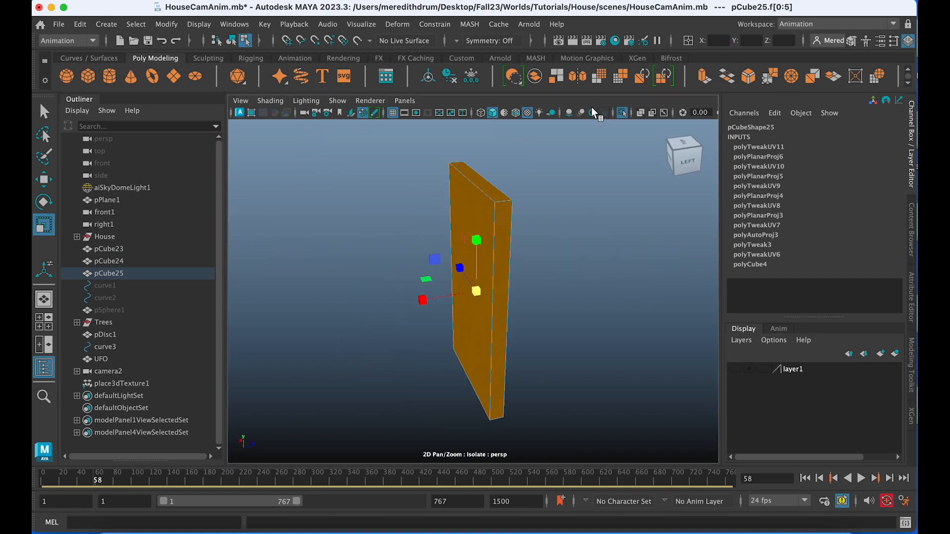
{"action": "left_click", "coordinate": [620, 113]}
Step: Return the door to object mode and delete its construction history
{"action": "left_click_drag", "start_coordinate": [599, 152], "coordinate": [545, 242], "text": "alt"}
{"action": "left_click", "coordinate": [533, 234]}
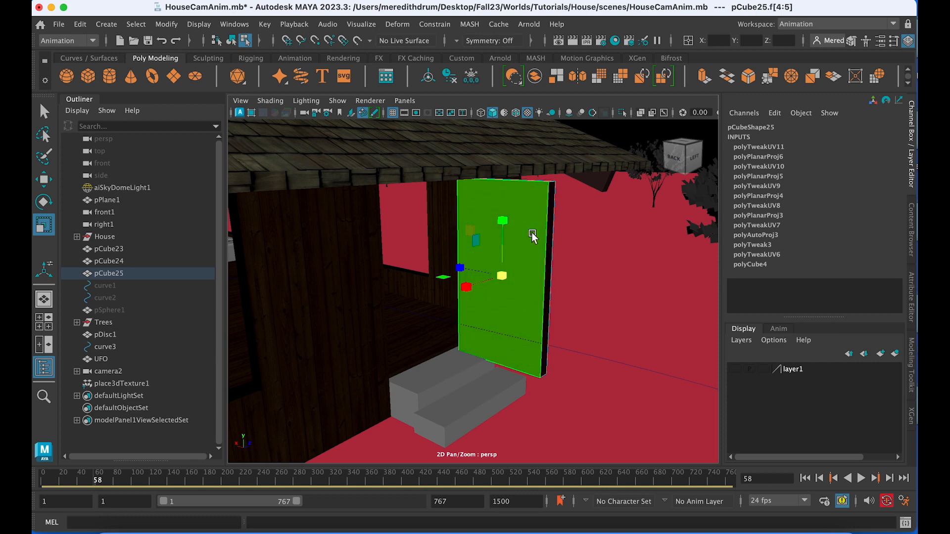
{"action": "right_click_drag", "start_coordinate": [539, 207], "coordinate": [609, 133]}
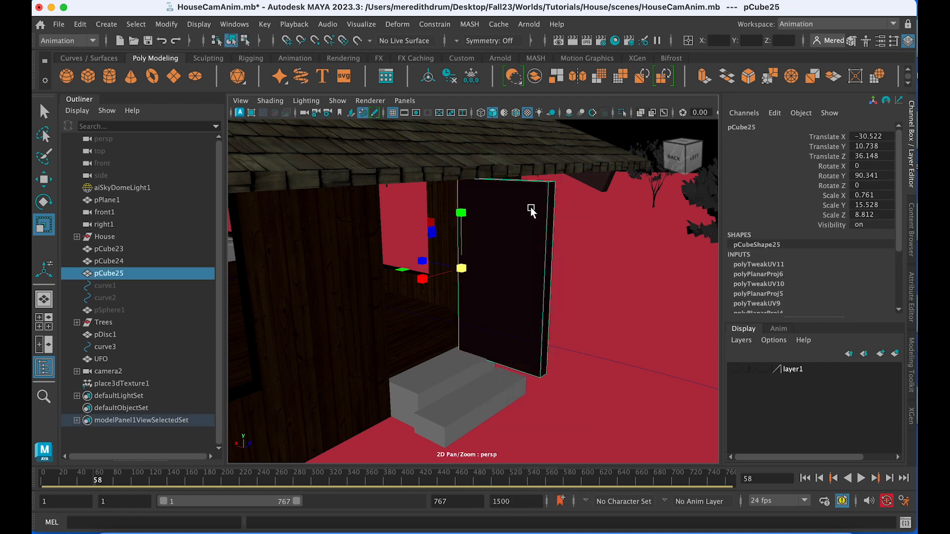
{"action": "mouse_move", "coordinate": [502, 208]}
{"action": "left_mouse_down", "text": "alt"}
{"action": "mouse_move", "coordinate": [439, 207]}
{"action": "mouse_move", "coordinate": [489, 206]}
{"action": "left_mouse_up", "text": "alt"}
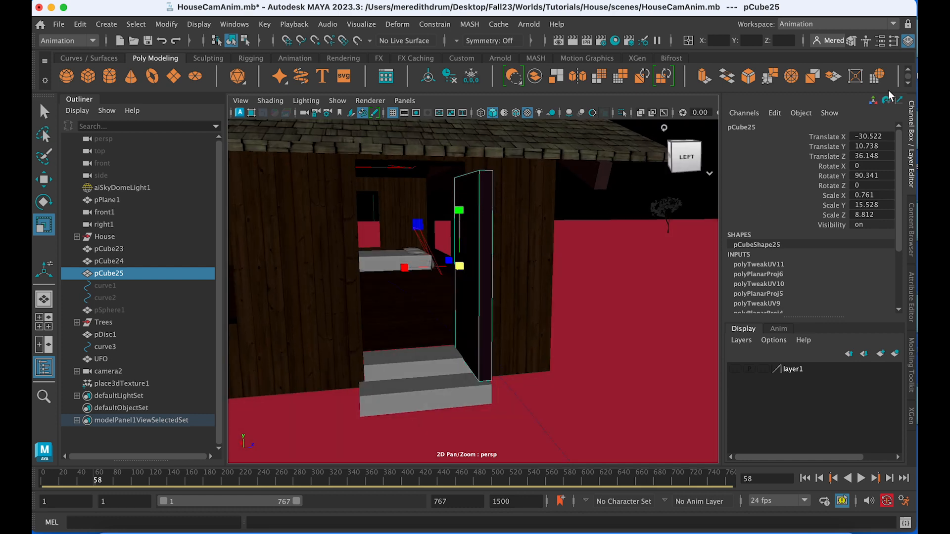
{"action": "left_click", "coordinate": [910, 292]}
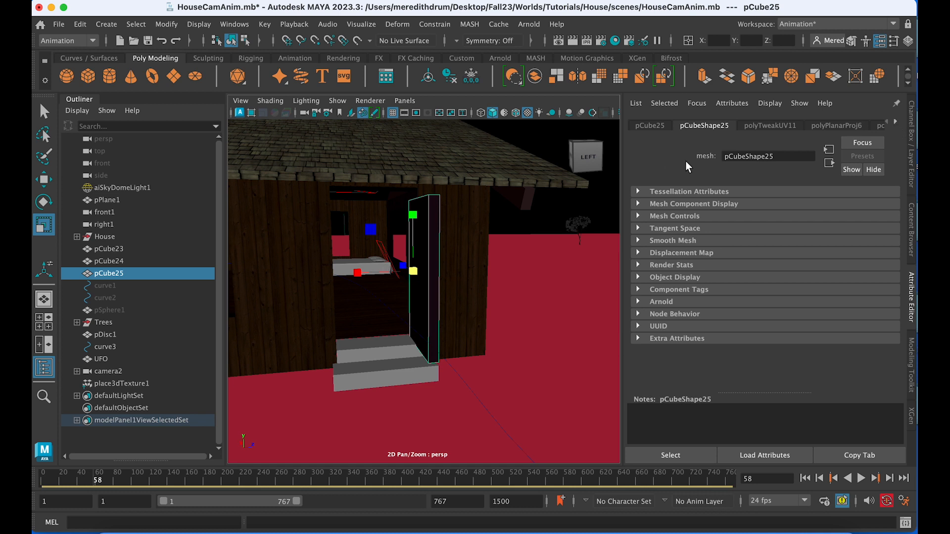
{"action": "left_click", "coordinate": [452, 79]}
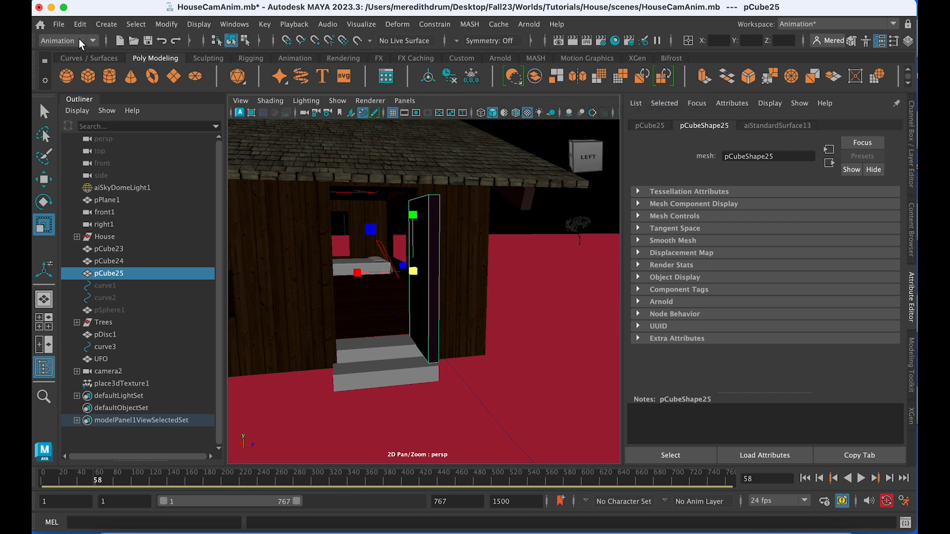
{"action": "left_click", "coordinate": [80, 24]}
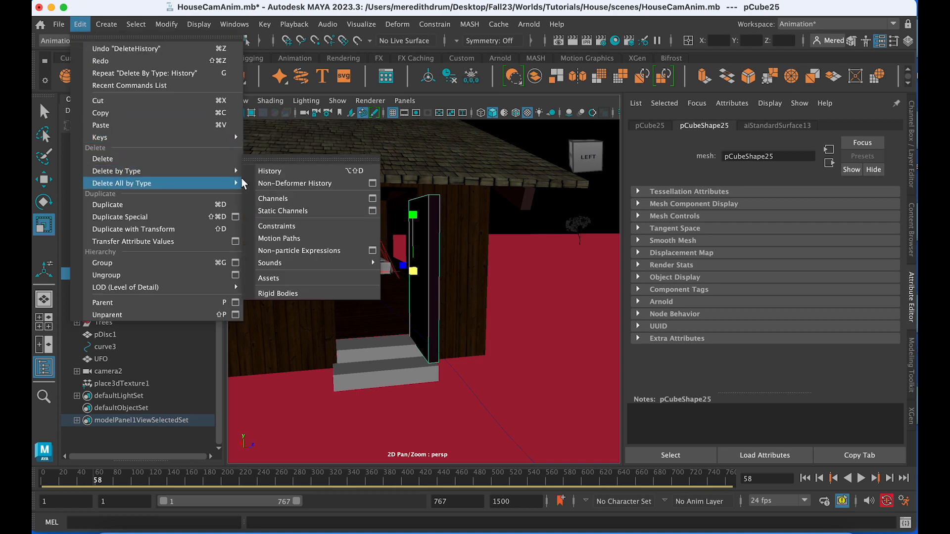
{"action": "left_click", "coordinate": [285, 172]}
Step: Connect a File texture to the base color of the door's aiStandardSurface13 material and load old_raw_wood.jpg from sourceimages
{"action": "left_click", "coordinate": [790, 125]}
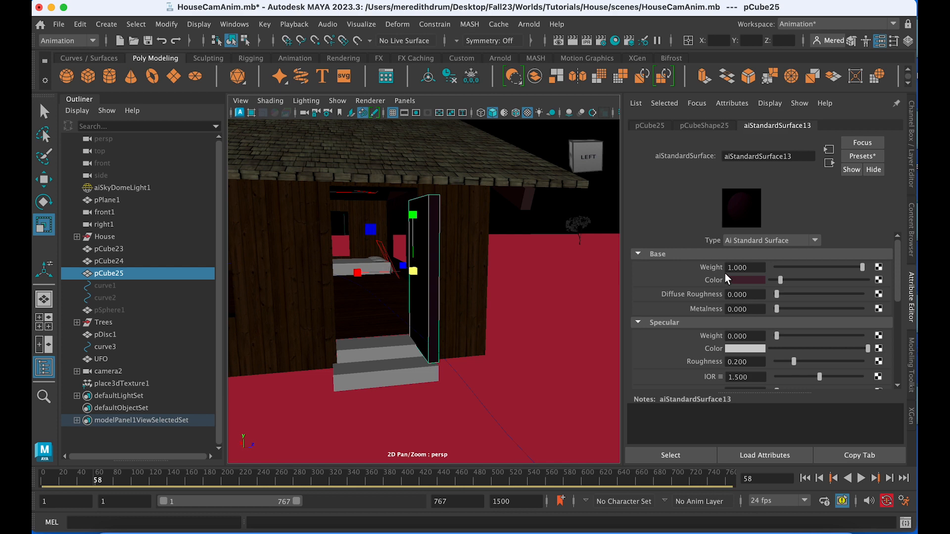
{"action": "left_click", "coordinate": [879, 280]}
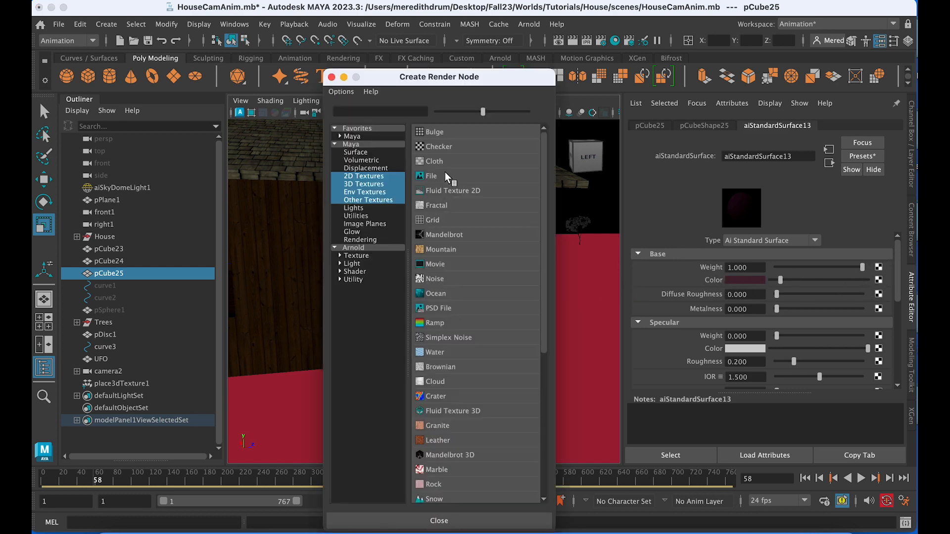
{"action": "left_click", "coordinate": [445, 174]}
{"action": "left_click", "coordinate": [881, 292]}
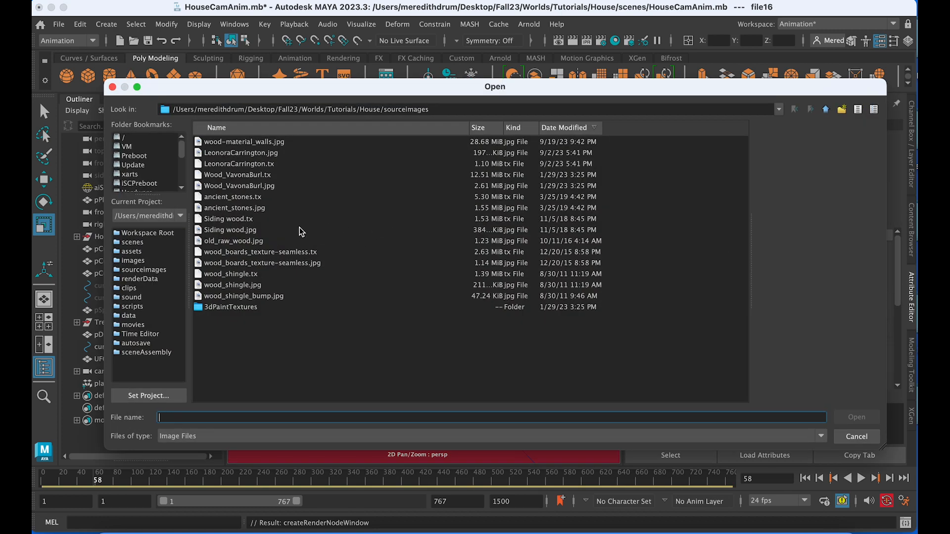
{"action": "left_click", "coordinate": [268, 242]}
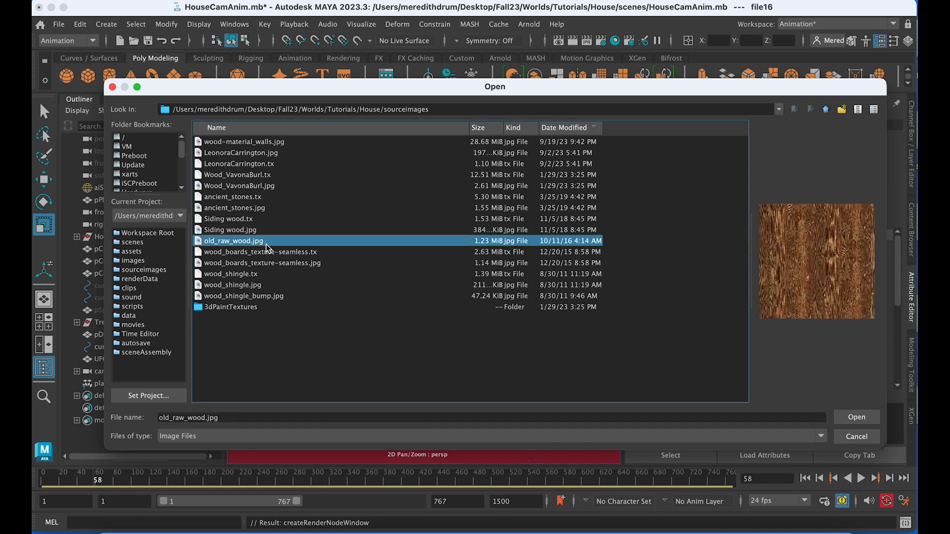
{"action": "left_click", "coordinate": [858, 419]}
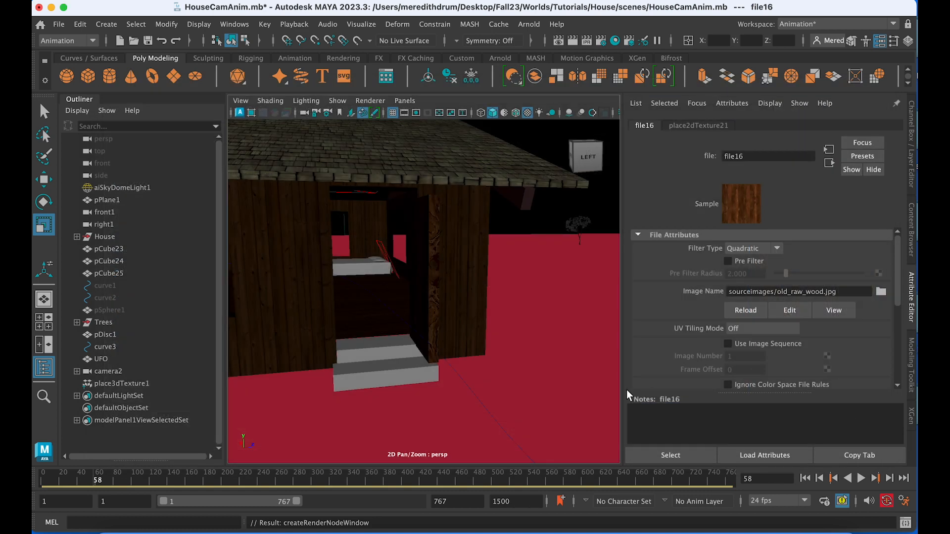
Step: Set the Repeat UV of the door's wood texture placement to 2 by 2
{"action": "left_click_drag", "start_coordinate": [546, 303], "coordinate": [485, 299], "text": "alt"}
{"action": "scroll", "coordinate": [481, 306], "scroll_direction": "up", "scroll_amount": 5}
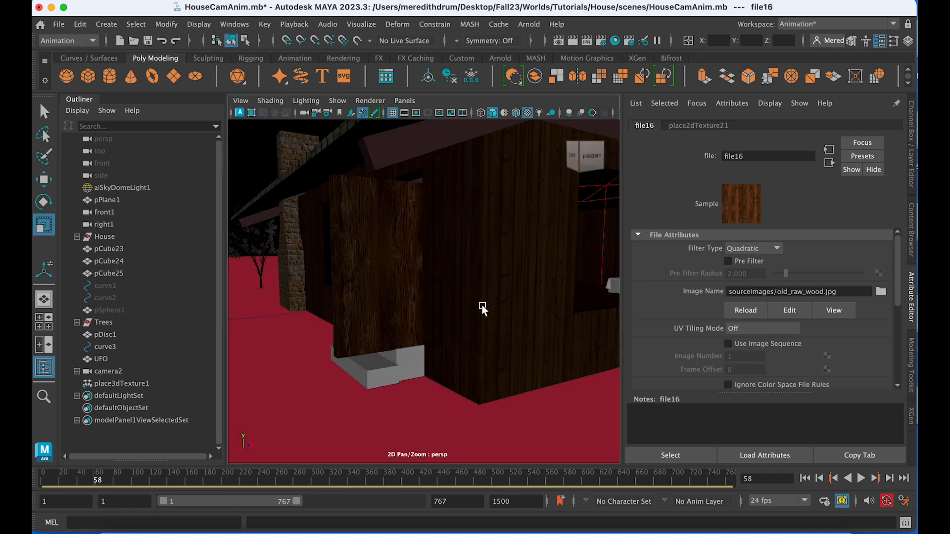
{"action": "left_click_drag", "start_coordinate": [395, 305], "coordinate": [477, 302], "text": "alt"}
{"action": "left_click", "coordinate": [485, 296]}
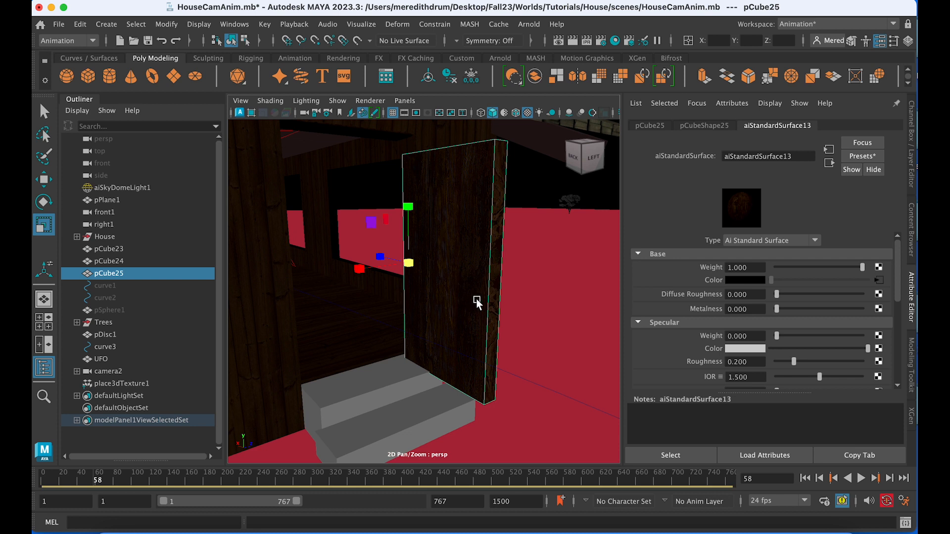
{"action": "left_click", "coordinate": [880, 280]}
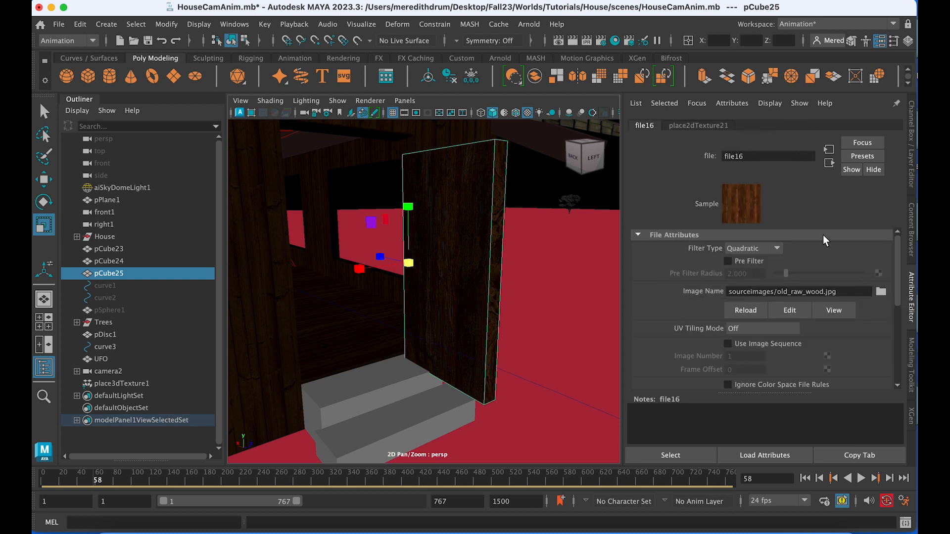
{"action": "left_click", "coordinate": [699, 126]}
{"action": "left_click", "coordinate": [754, 342]}
{"action": "type", "text": "2"}
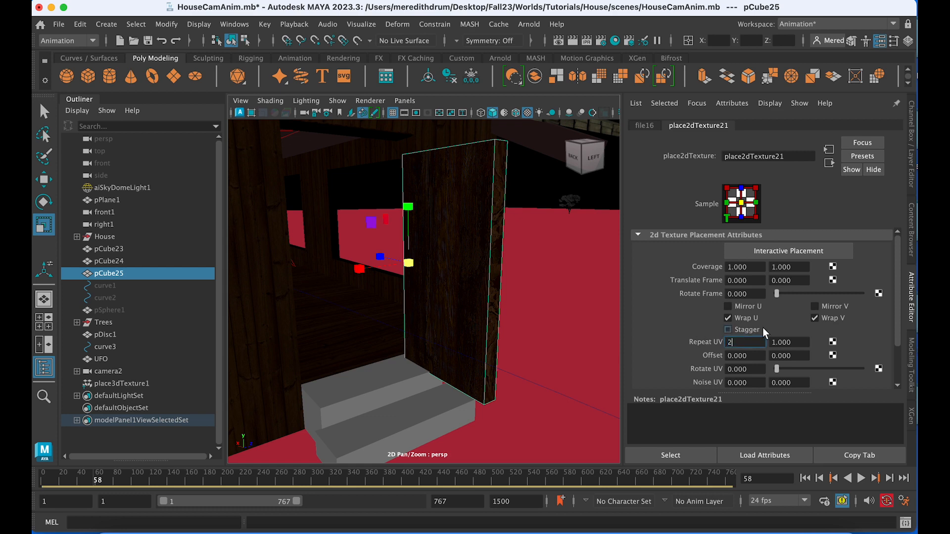
{"action": "key", "text": "Tab"}
{"action": "type", "text": "2"}
{"action": "key", "text": "Return"}
Step: Try the Stagger option on the door's wood texture placement and turn it off again
{"action": "left_click_drag", "start_coordinate": [467, 270], "coordinate": [497, 299], "text": "alt"}
{"action": "scroll", "coordinate": [405, 267], "scroll_direction": "up", "scroll_amount": 3}
{"action": "left_click", "coordinate": [728, 329]}
{"action": "left_click_drag", "start_coordinate": [556, 334], "coordinate": [455, 338], "text": "alt"}
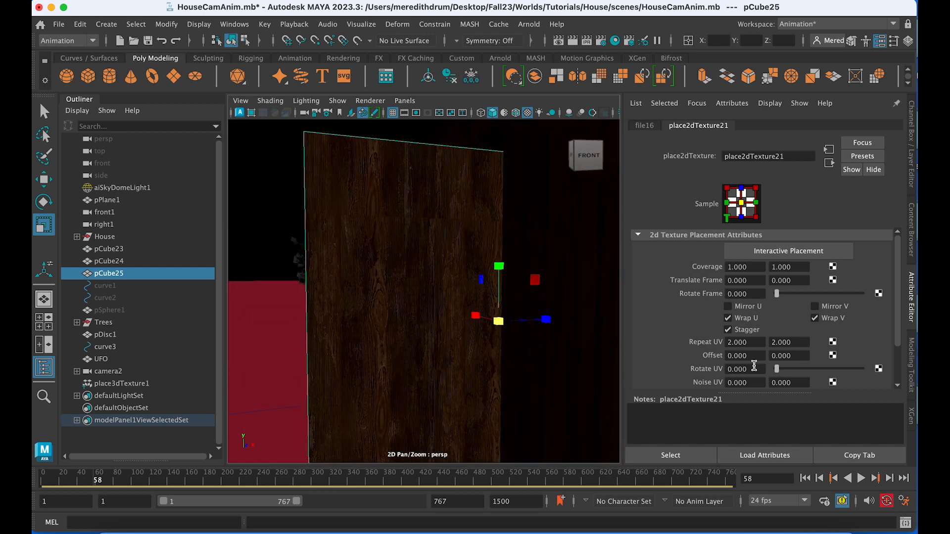
{"action": "left_click", "coordinate": [728, 330]}
{"action": "mouse_move", "coordinate": [494, 324]}
{"action": "left_mouse_down", "text": "alt"}
{"action": "mouse_move", "coordinate": [485, 319]}
{"action": "mouse_move", "coordinate": [478, 331]}
{"action": "left_mouse_up", "text": "alt"}
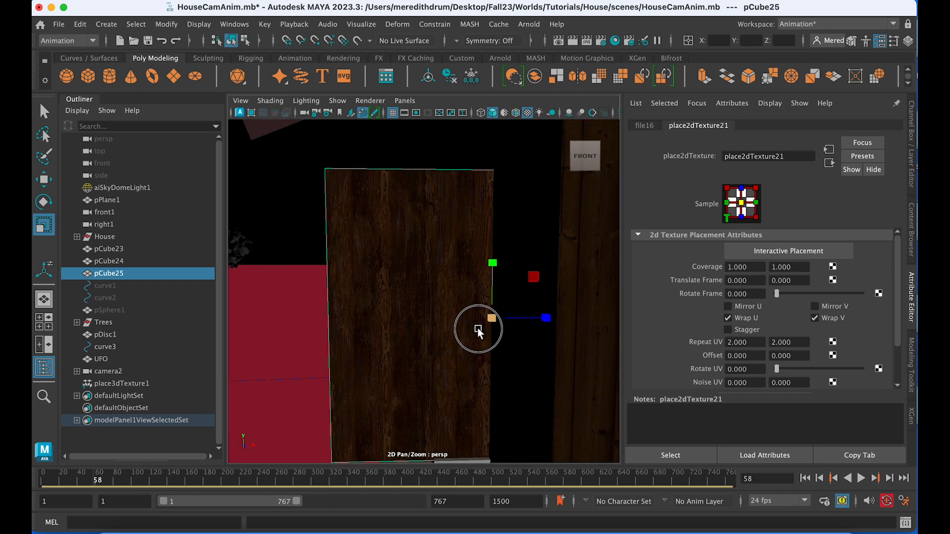
Step: Try a Repeat UV of 4 by 4 on the door's wood texture and set it back to 2 by 2
{"action": "left_click_drag", "start_coordinate": [755, 341], "coordinate": [700, 341]}
{"action": "type", "text": "4"}
{"action": "key", "text": "Tab"}
{"action": "type", "text": "4"}
{"action": "key", "text": "Return"}
{"action": "left_click_drag", "start_coordinate": [761, 341], "coordinate": [716, 339]}
{"action": "type", "text": "2"}
{"action": "key", "text": "Tab"}
{"action": "type", "text": "2"}
{"action": "key", "text": "Return"}
{"action": "scroll", "coordinate": [532, 352], "scroll_direction": "down", "scroll_amount": 4}
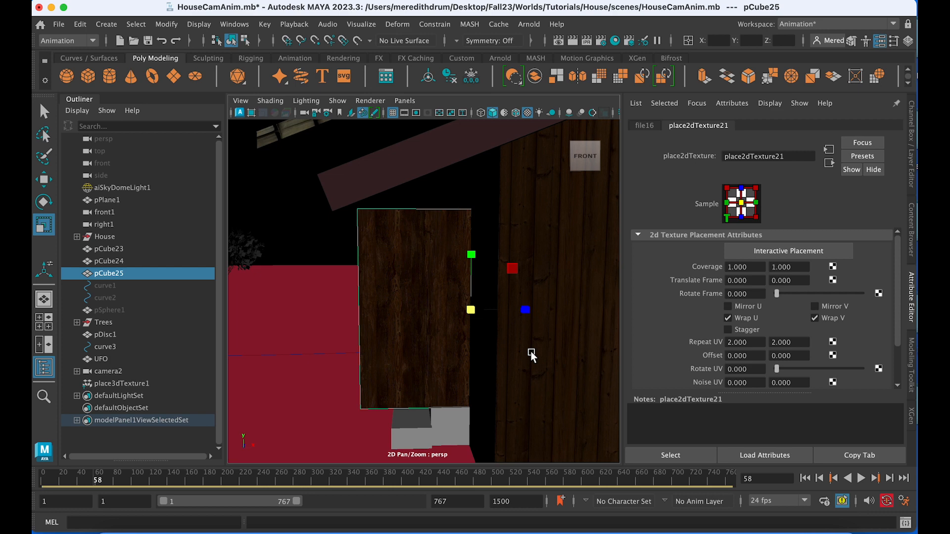
Step: Try rotating the door's wood texture with Rotate UV, undo the rotation, and view the door with the whole house
{"action": "scroll", "coordinate": [532, 353], "scroll_direction": "up", "scroll_amount": 4}
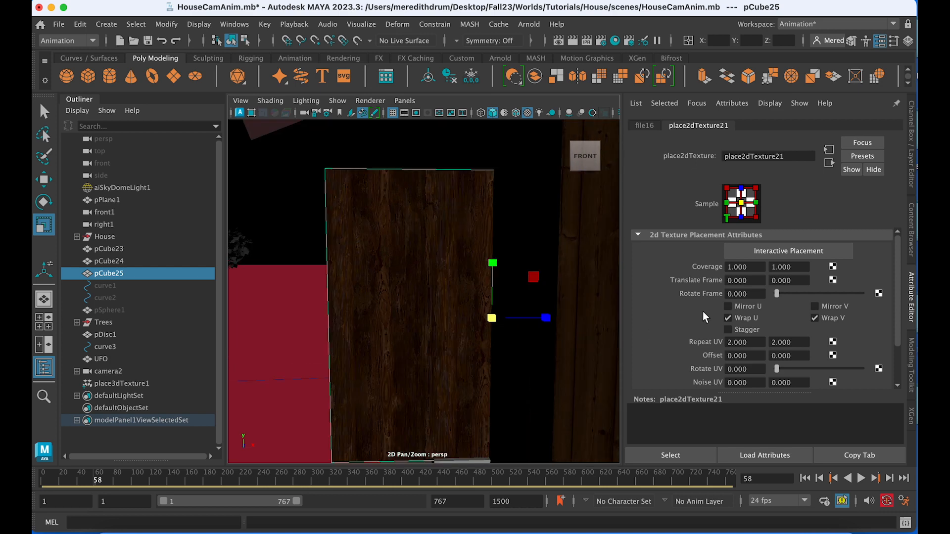
{"action": "left_click_drag", "start_coordinate": [777, 369], "coordinate": [797, 370]}
{"action": "key", "text": "ctrl+z"}
{"action": "scroll", "coordinate": [508, 356], "scroll_direction": "down", "scroll_amount": 4}
{"action": "left_click_drag", "start_coordinate": [530, 356], "coordinate": [450, 357], "text": "alt"}
{"action": "scroll", "coordinate": [580, 354], "scroll_direction": "down", "scroll_amount": 5}
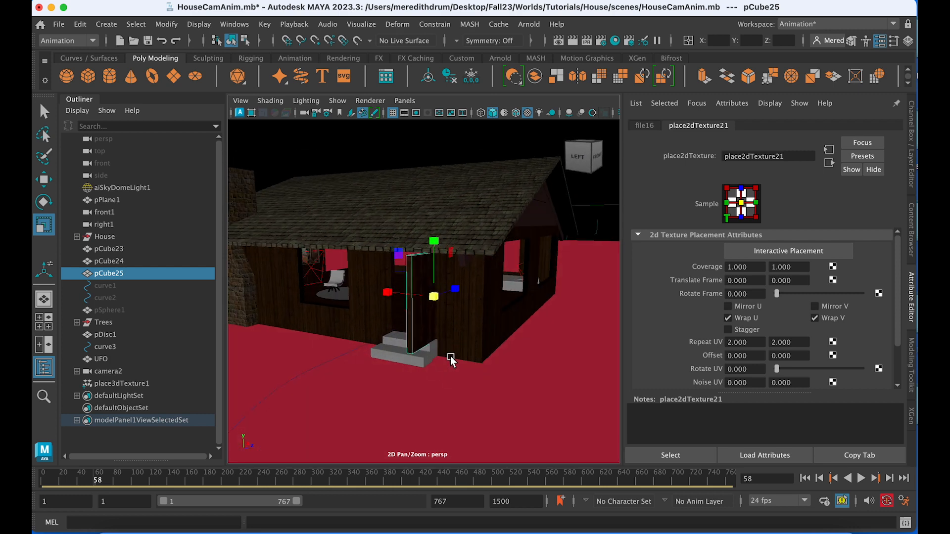